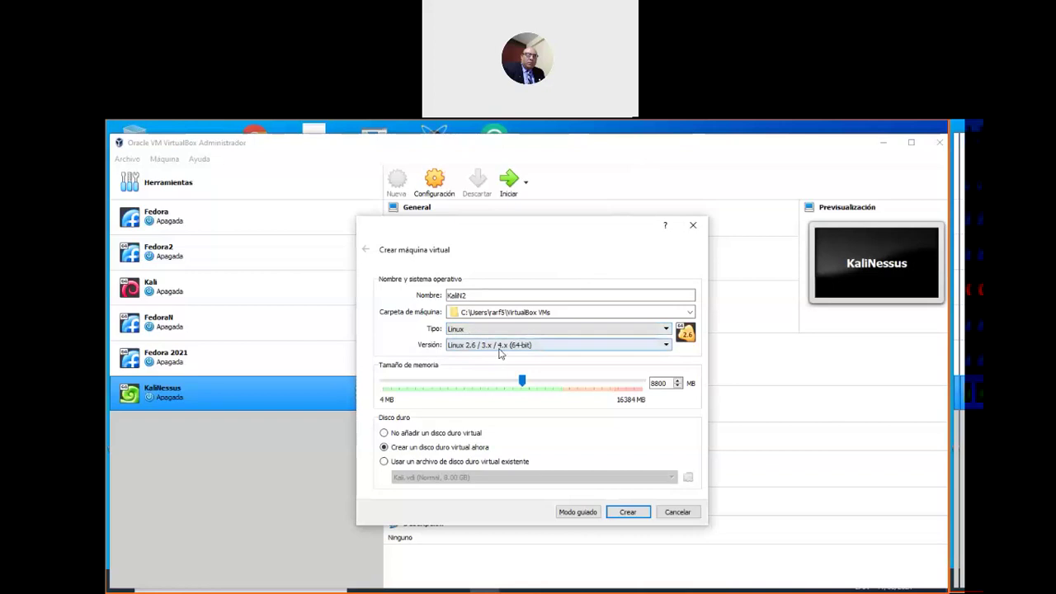
Set KaliN2's version to Debian (64-bit) with about 9230 MB of base memory, then continue
click(615, 342)
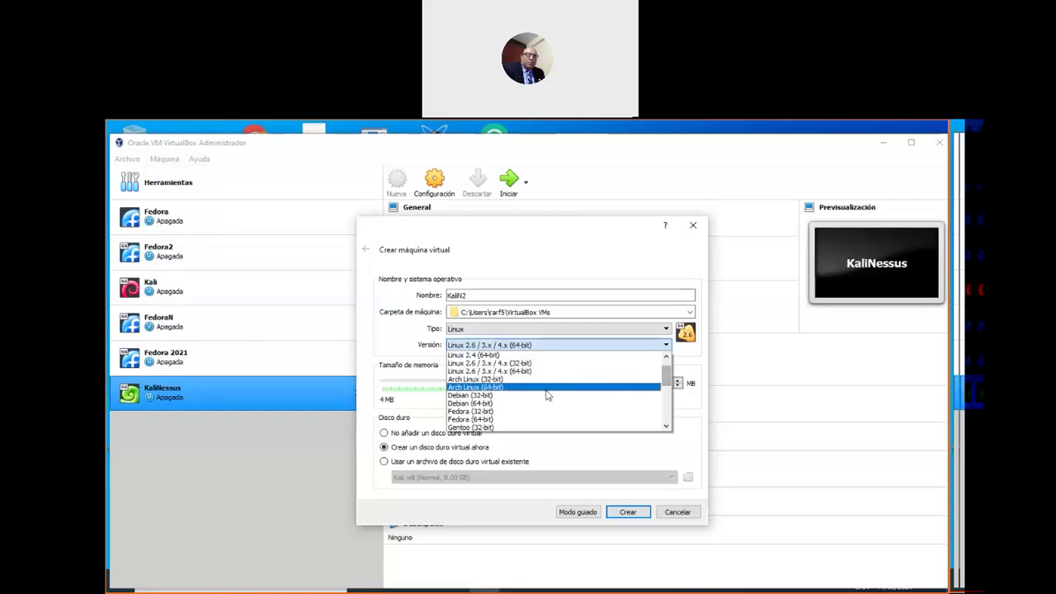
click(484, 406)
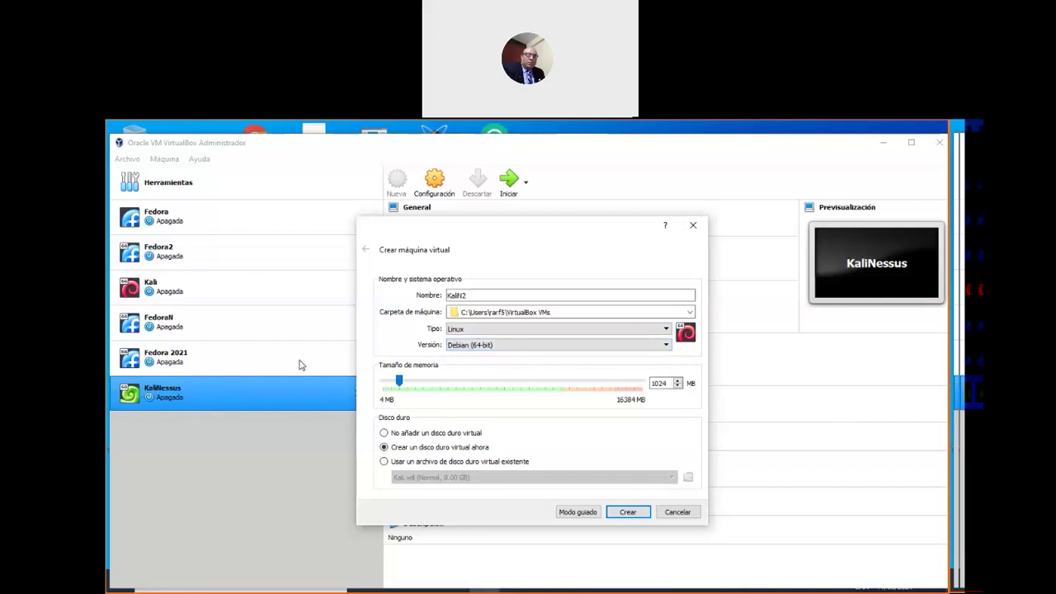
drag(394, 381, 546, 394)
click(549, 386)
drag(545, 386, 530, 391)
click(523, 292)
click(646, 513)
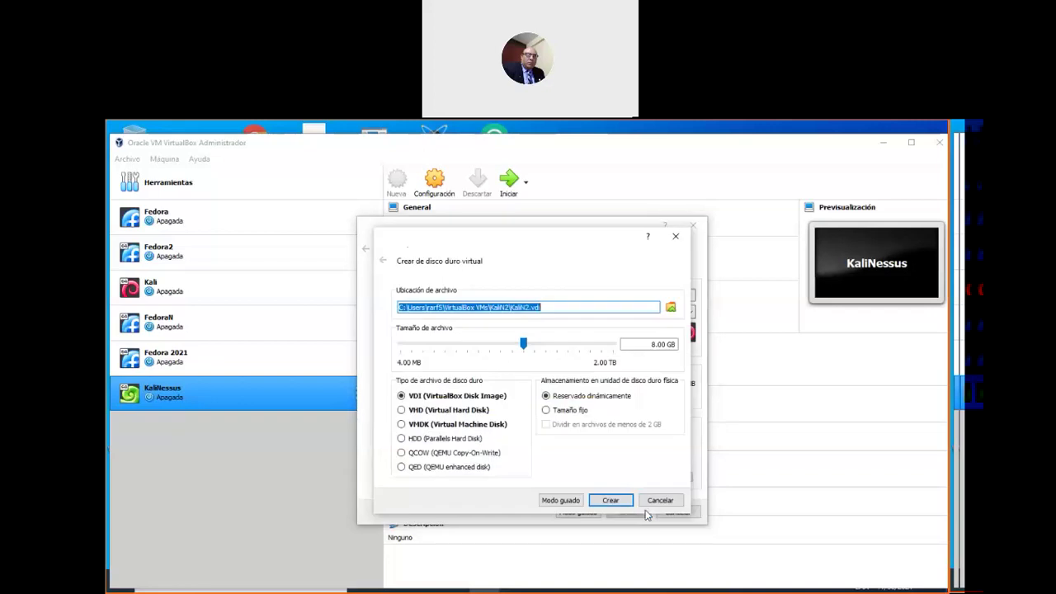
Store the virtual disk in the F:\KaliNessus folder as KaliN2.vdi
click(671, 308)
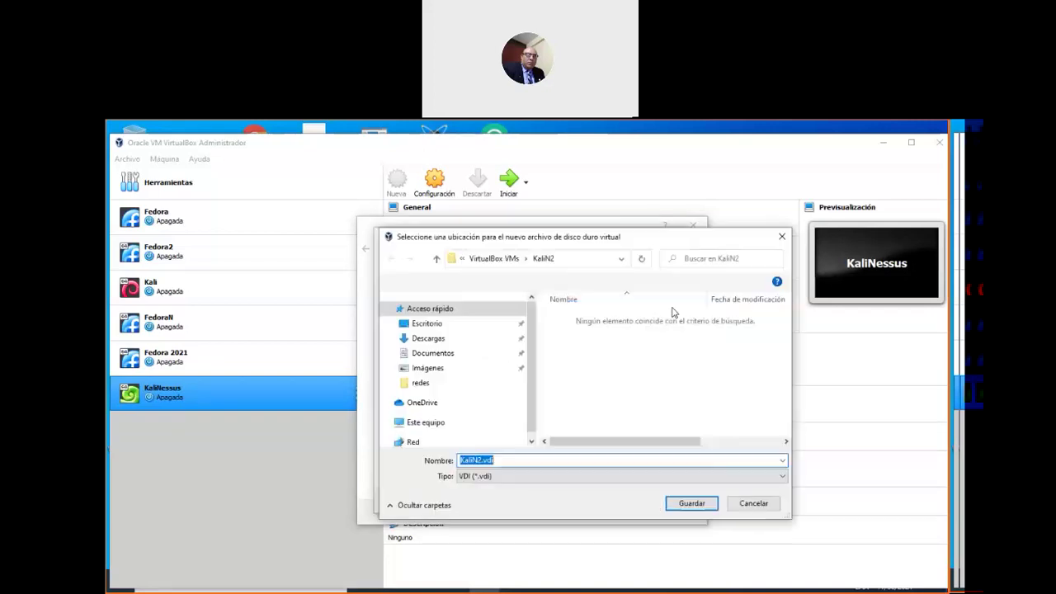
scroll(511, 371, down, 5)
click(435, 388)
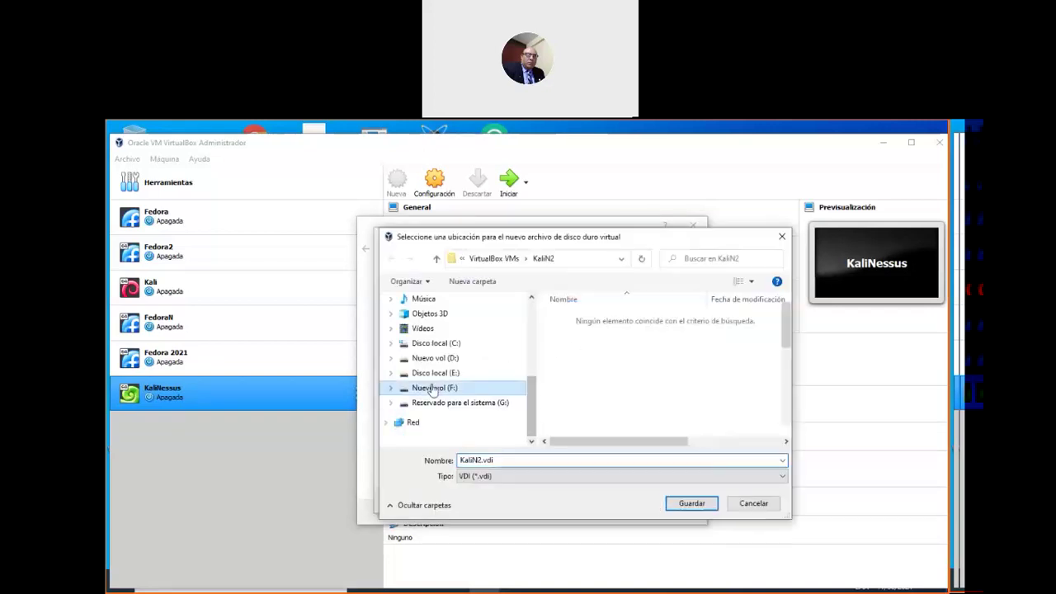
scroll(720, 395, down, 3)
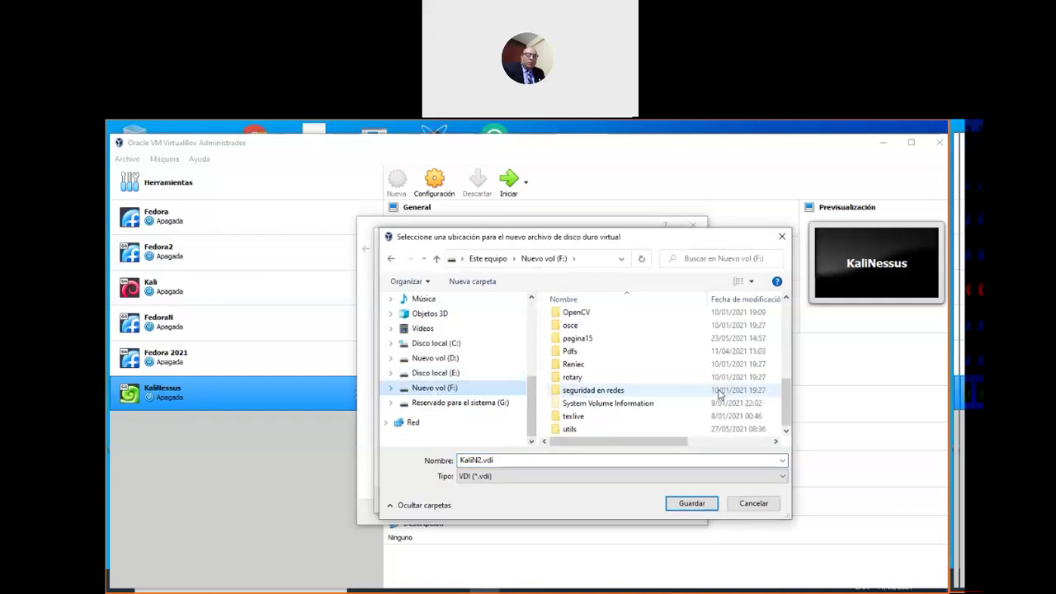
scroll(657, 410, up, 5)
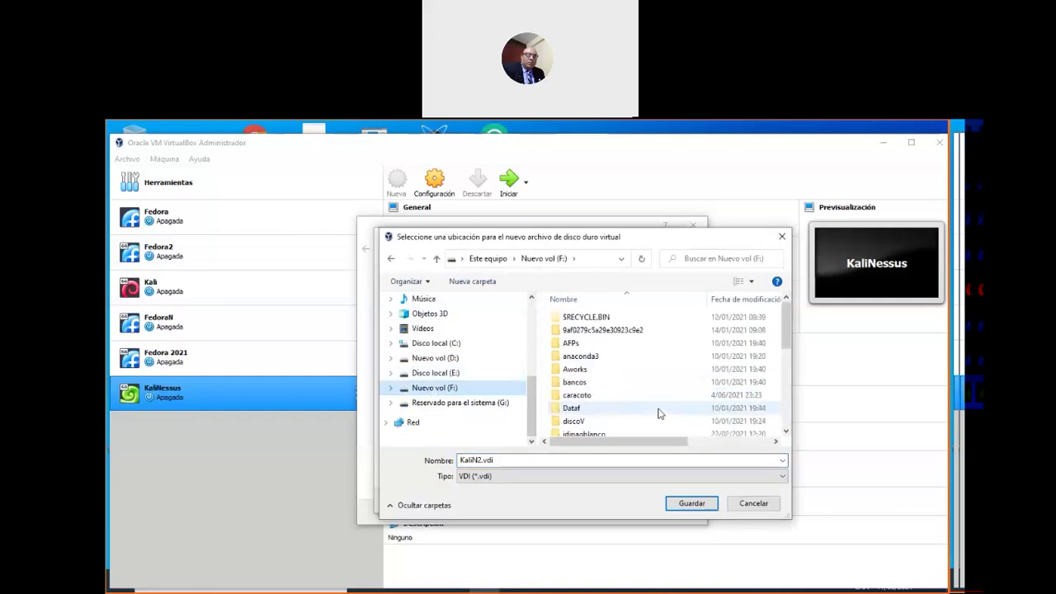
scroll(659, 414, down, 2)
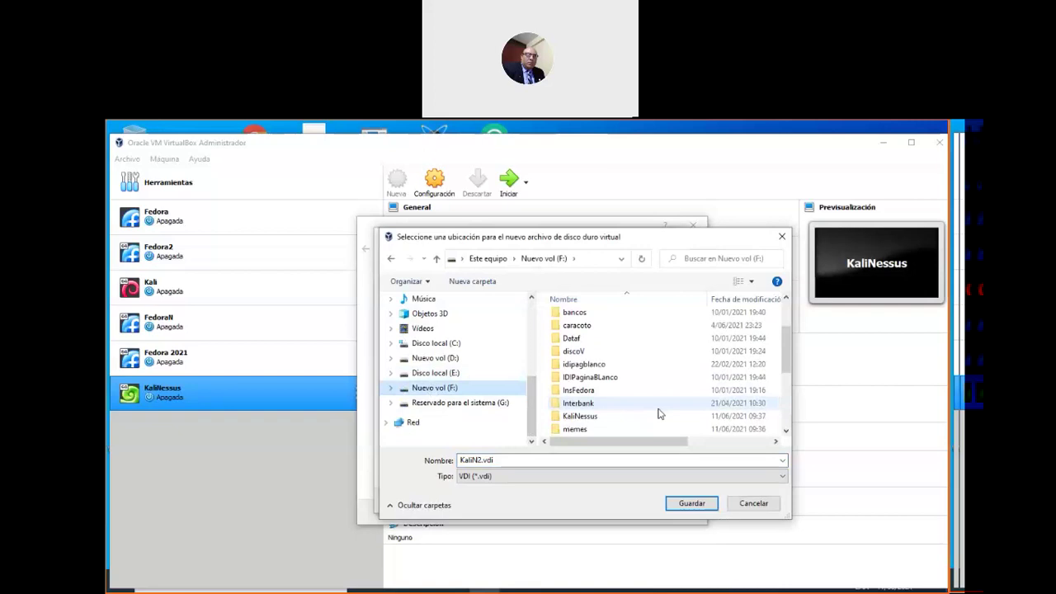
click(631, 417)
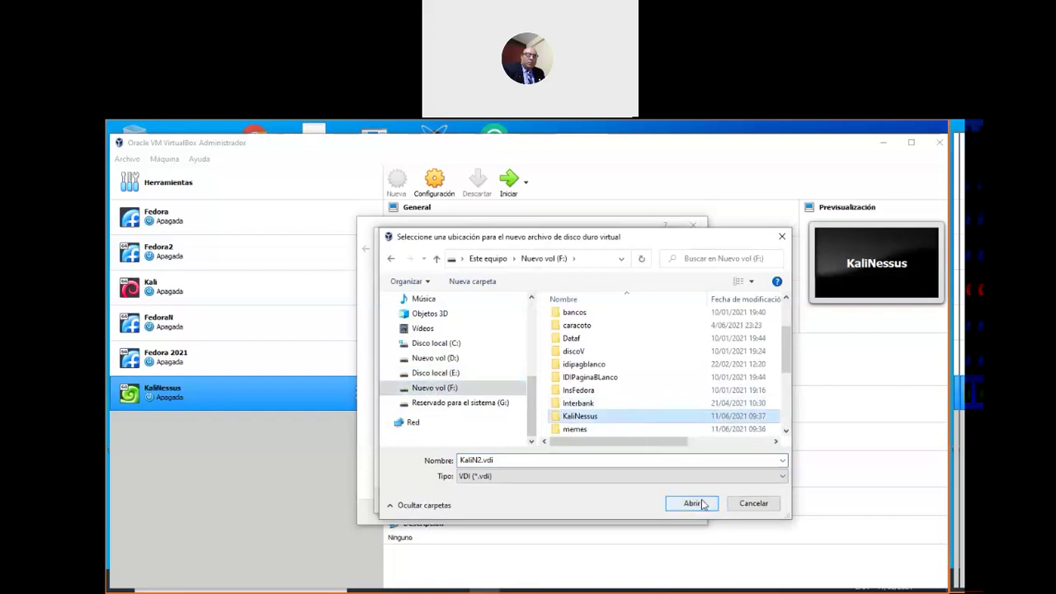
double_click(602, 417)
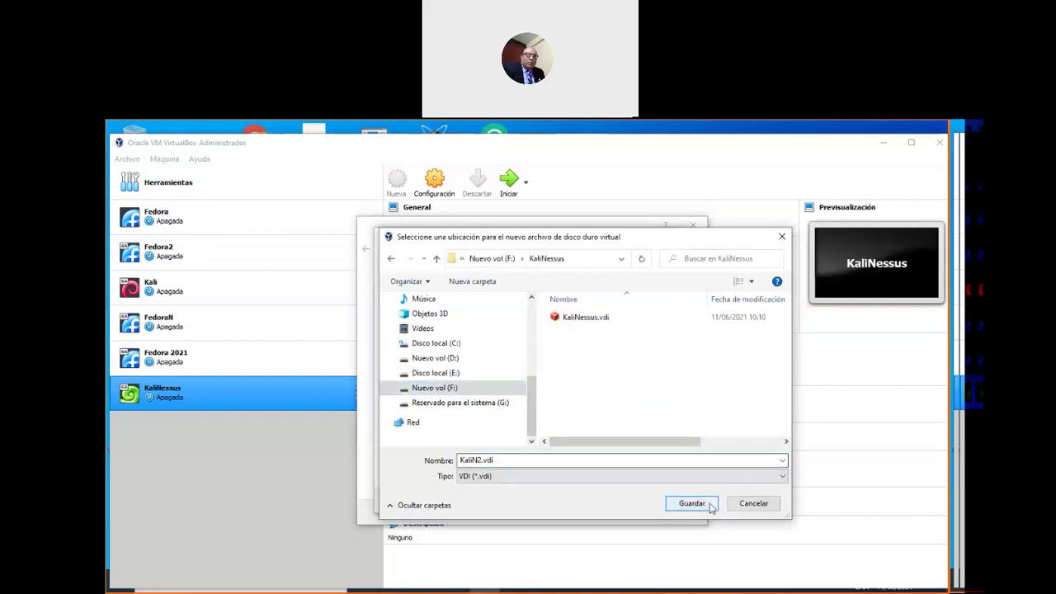
click(700, 504)
click(503, 309)
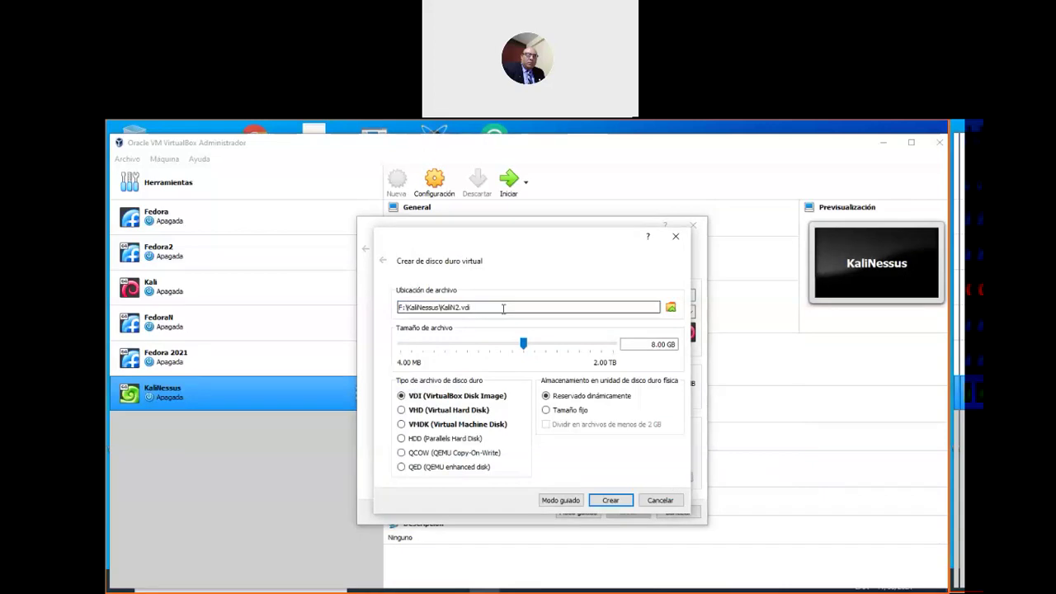
Set the disk size to 40 GB and create the machine
click(653, 344)
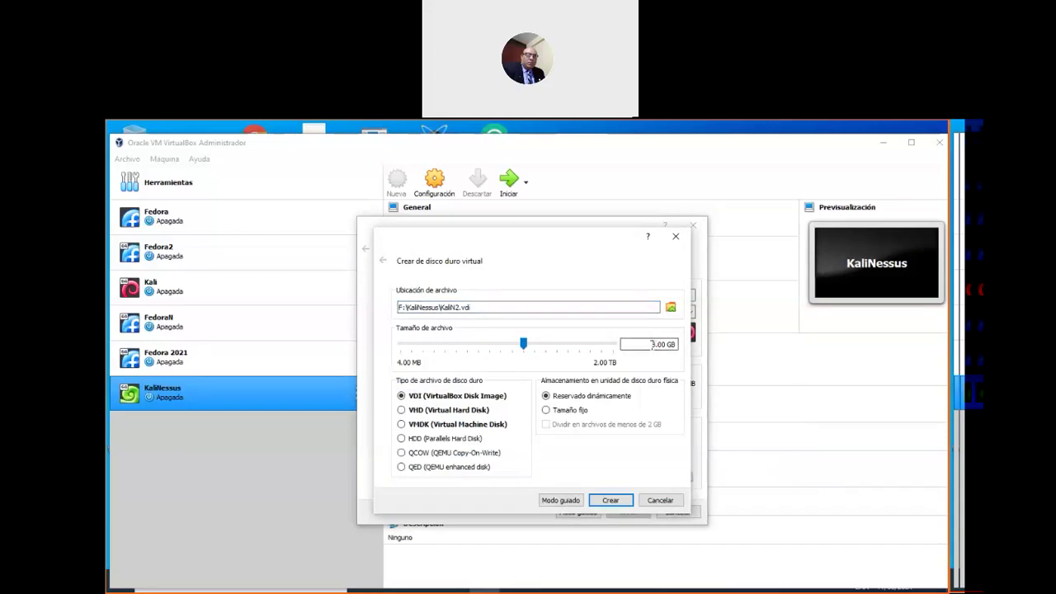
text(40)
click(609, 500)
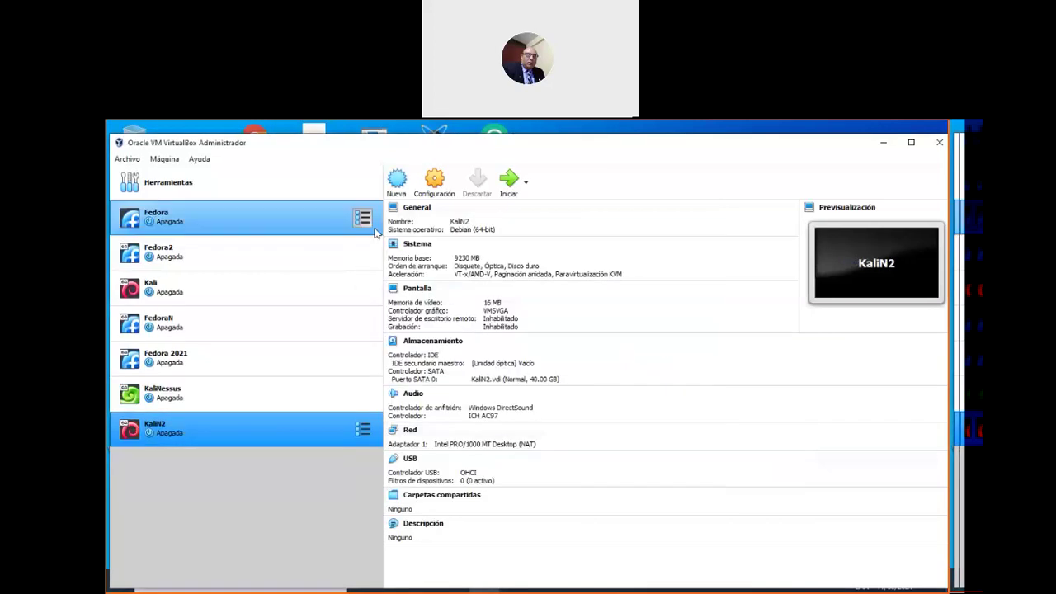
Open KaliN2's settings, look through the General tabs, and move to the System page
click(434, 188)
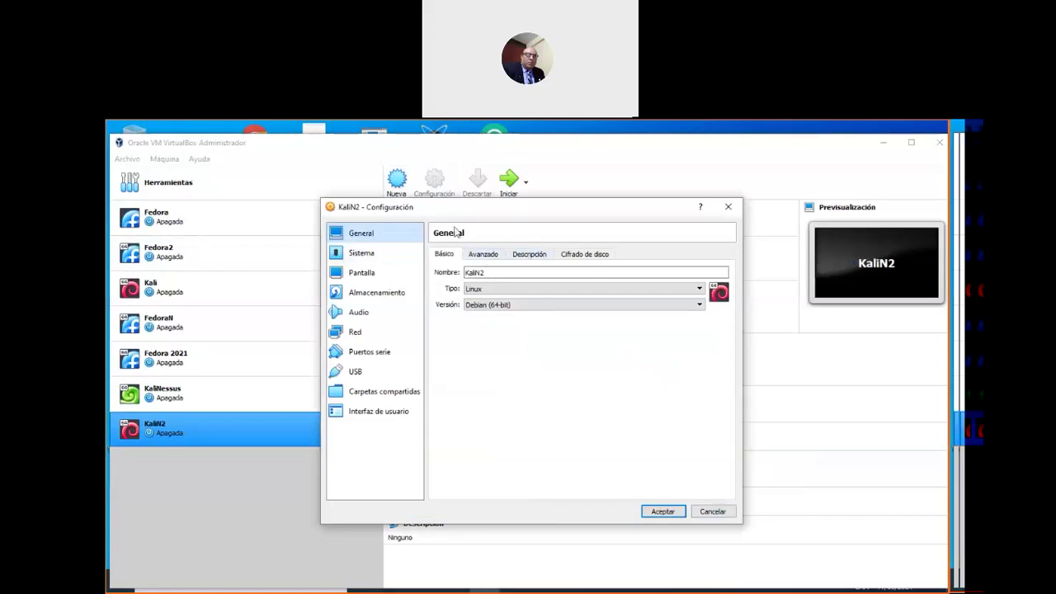
click(713, 511)
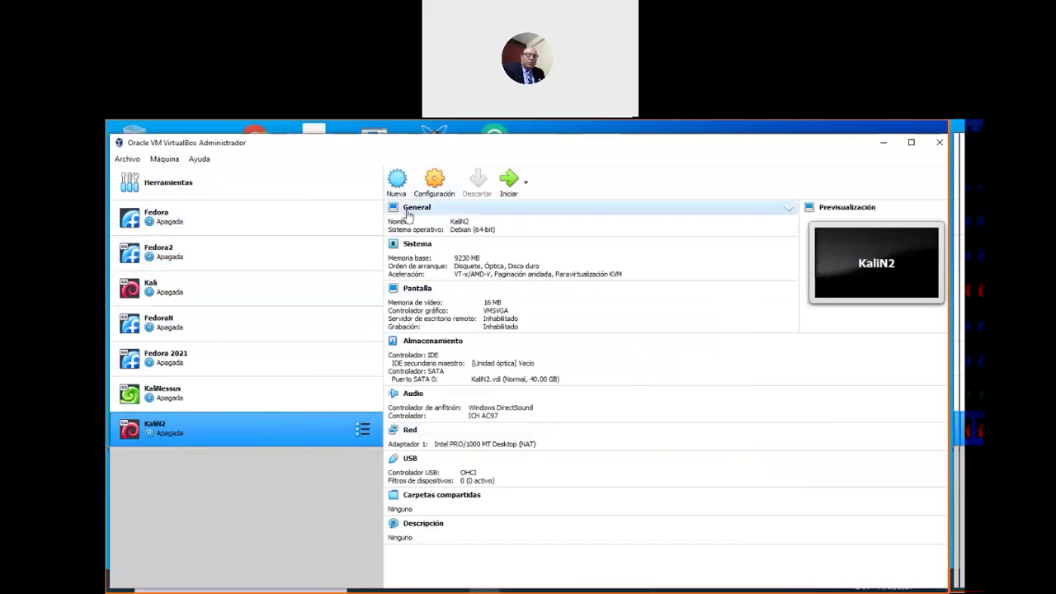
click(438, 186)
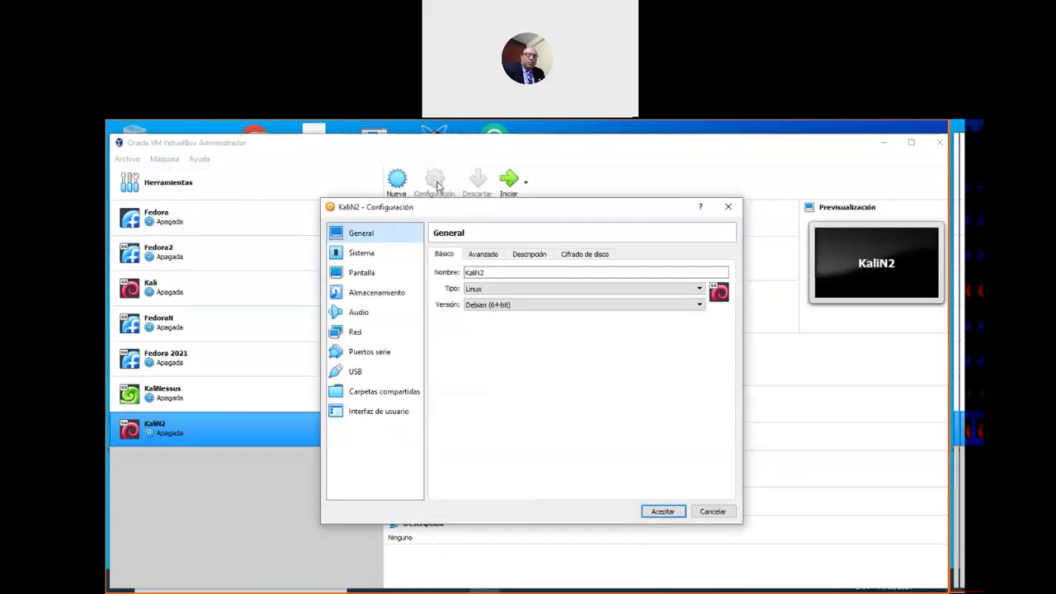
click(483, 256)
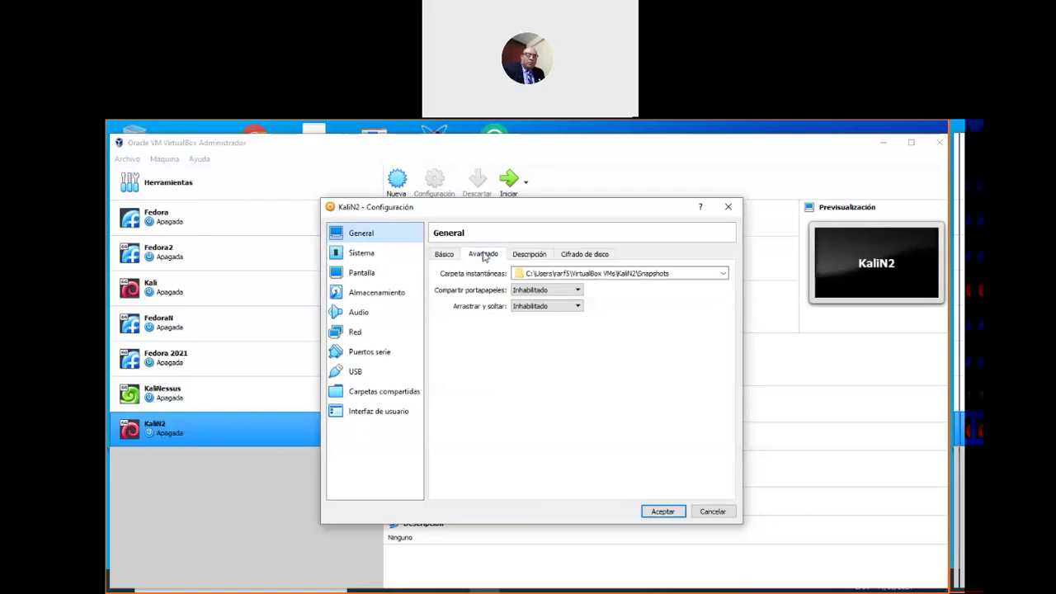
click(528, 255)
click(598, 260)
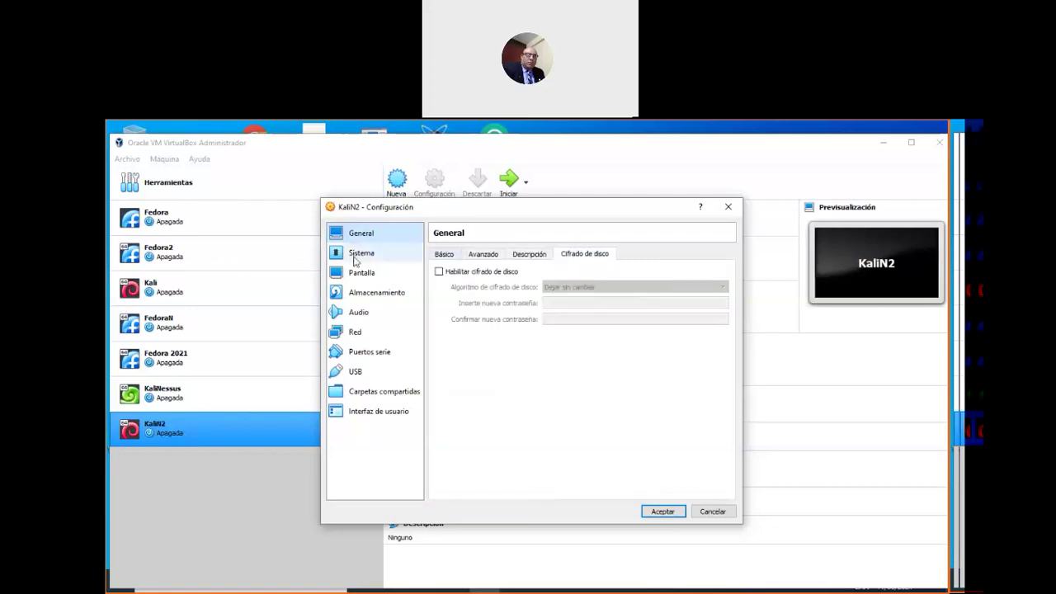
click(360, 254)
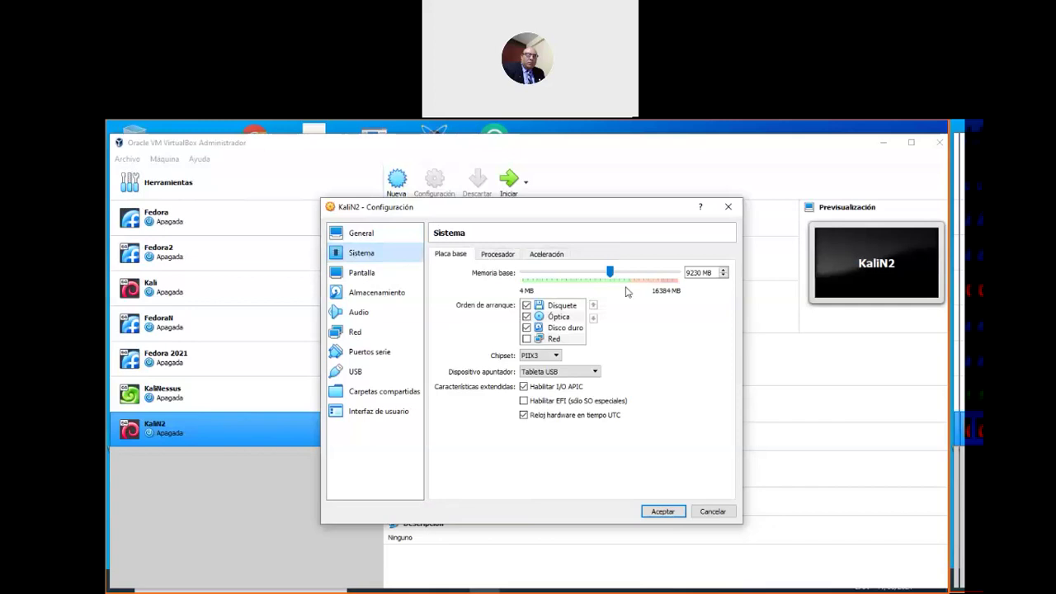
Give KaliN2 4 processors on the Processor options
click(498, 254)
drag(523, 277, 593, 273)
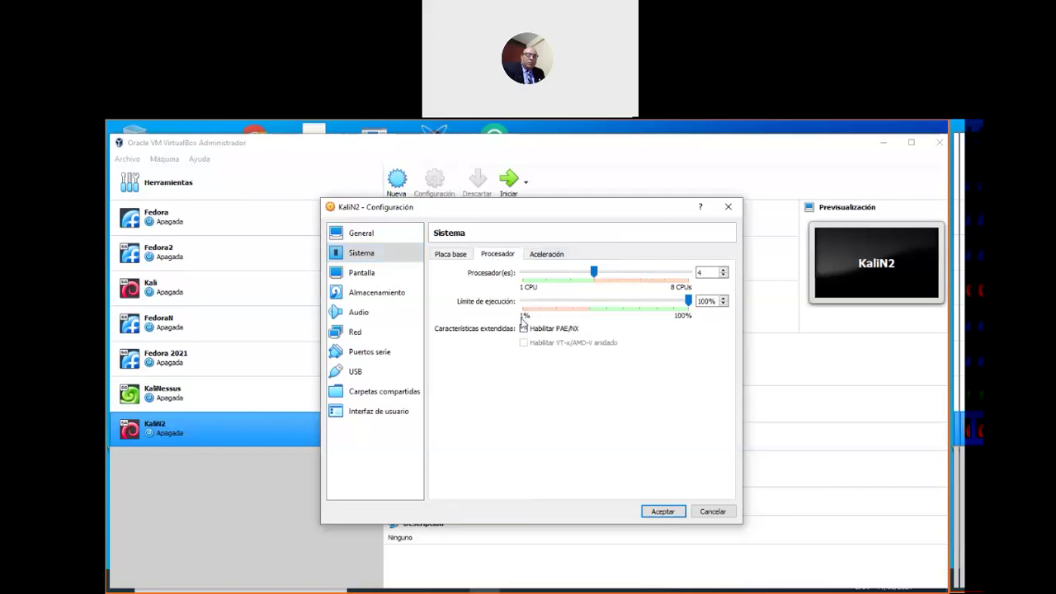
click(552, 255)
click(502, 257)
Raise the display's video memory to 100 MB, then go to the Storage settings
click(380, 274)
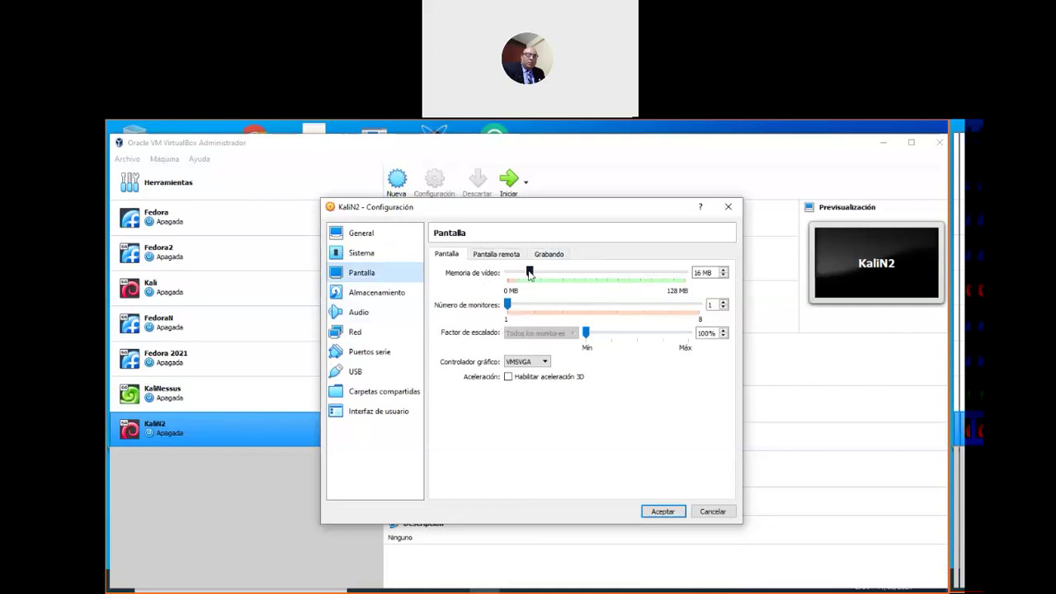
drag(529, 273, 631, 290)
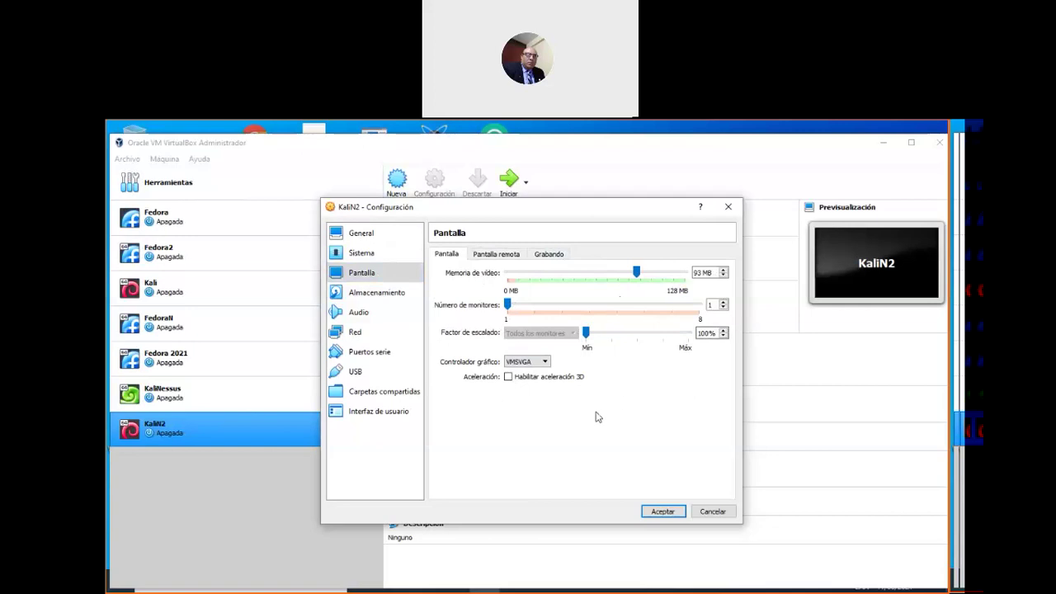
click(363, 253)
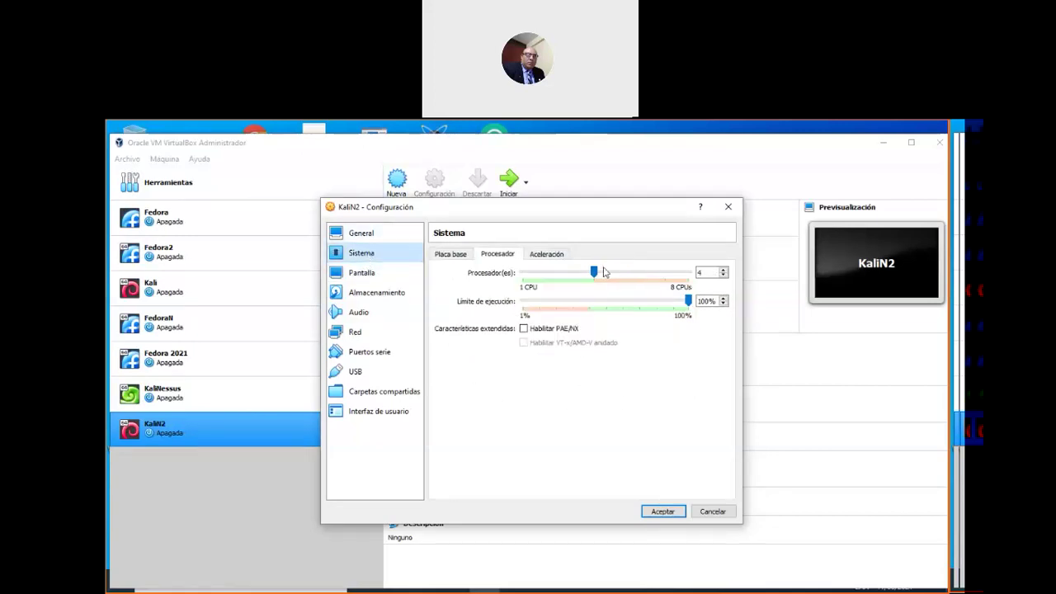
click(556, 254)
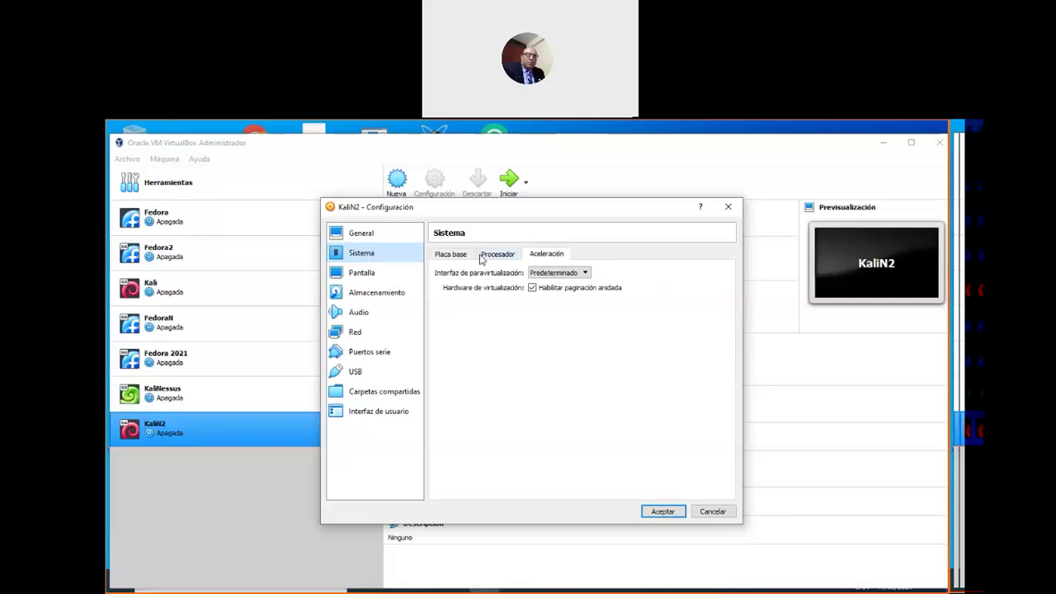
click(454, 256)
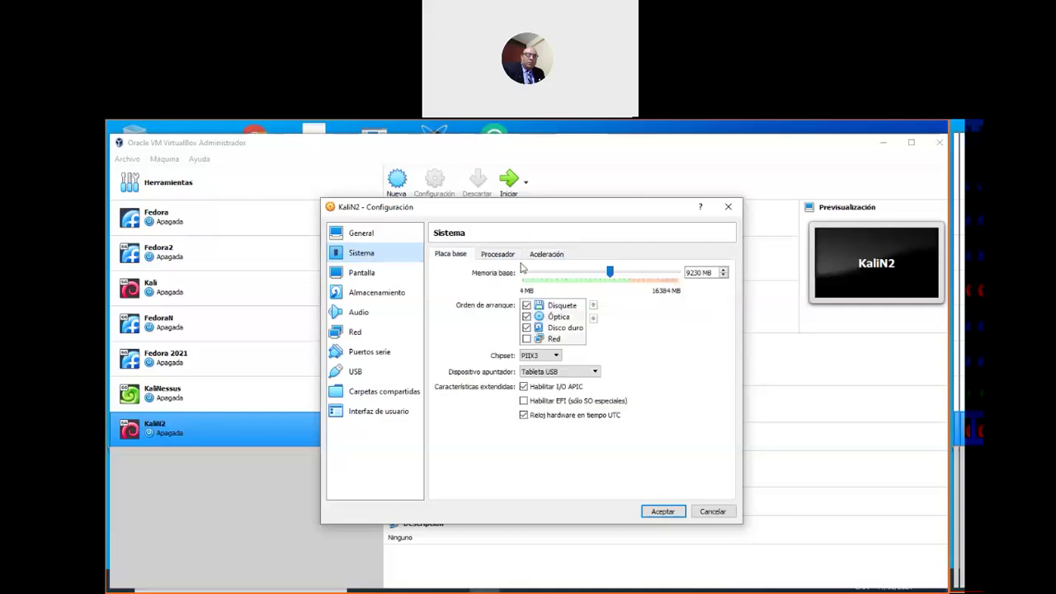
click(385, 274)
drag(641, 274, 671, 277)
click(665, 273)
click(392, 294)
Attach kali-linux-2019.3-amd64.iso to KaliN2's empty optical drive
click(482, 282)
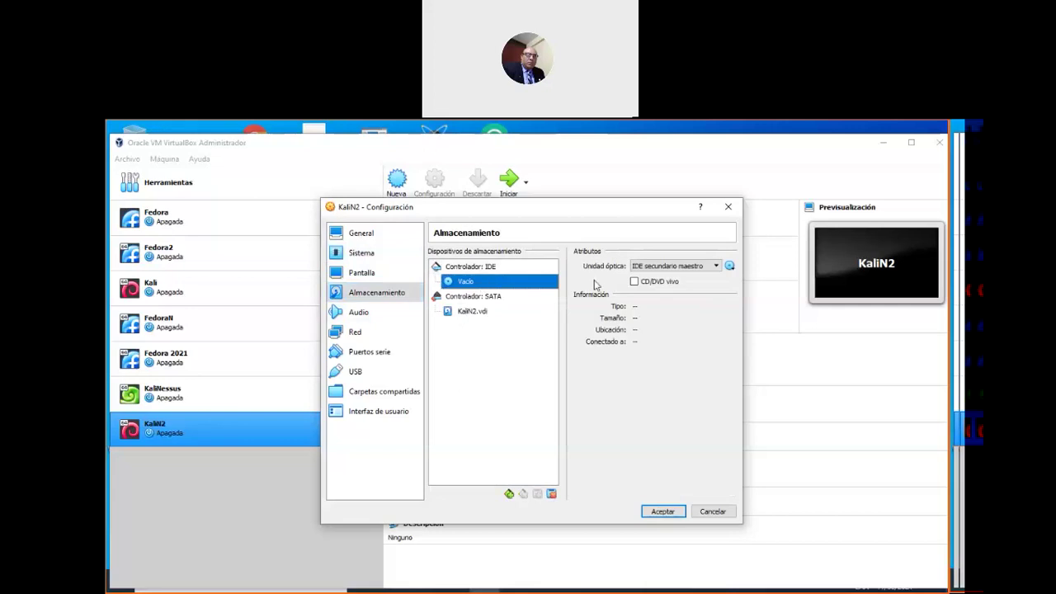
click(729, 267)
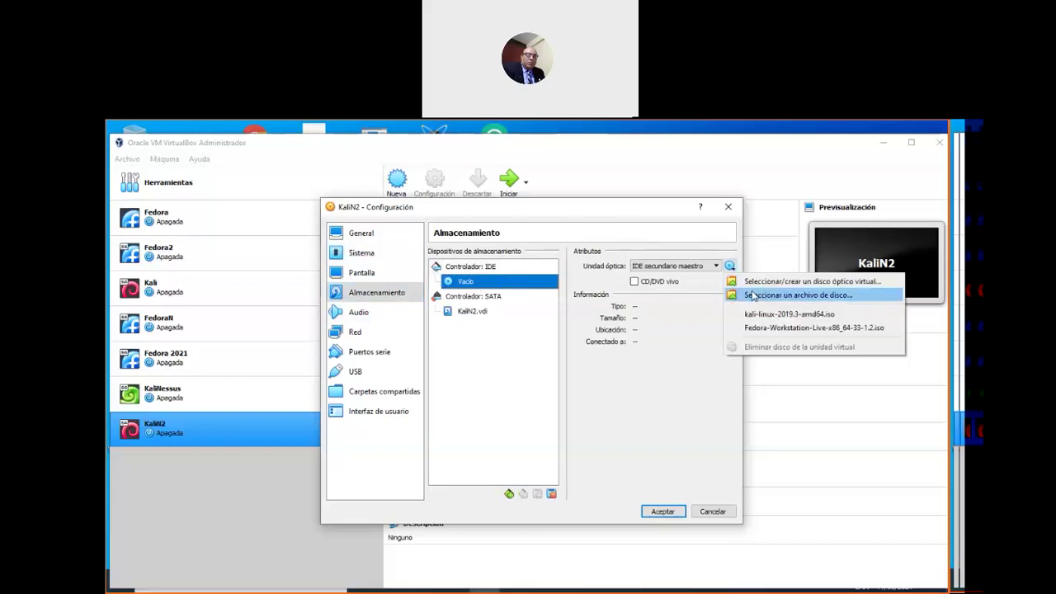
click(752, 293)
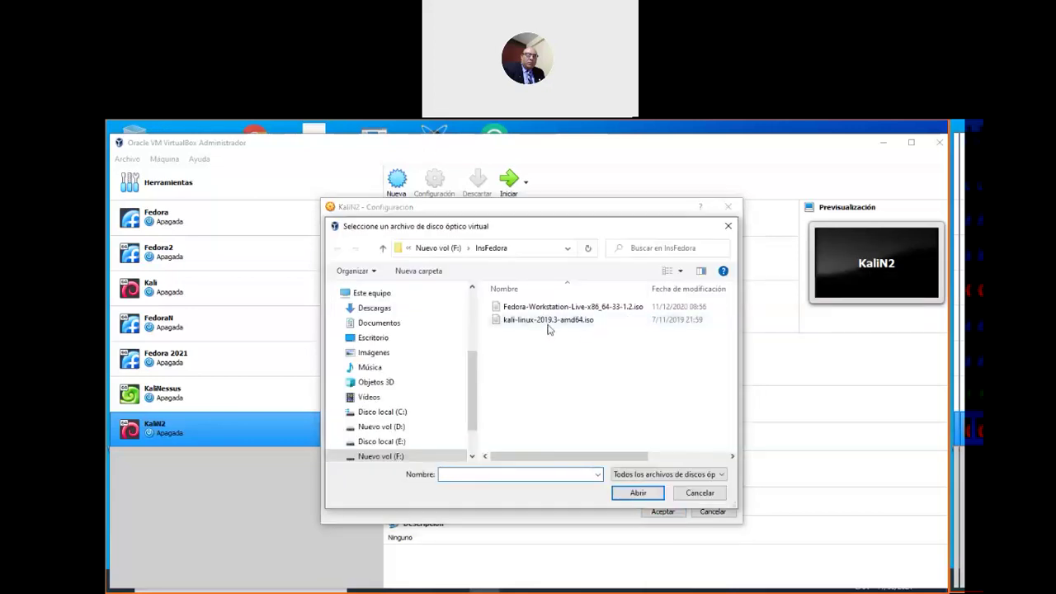
click(549, 322)
click(639, 494)
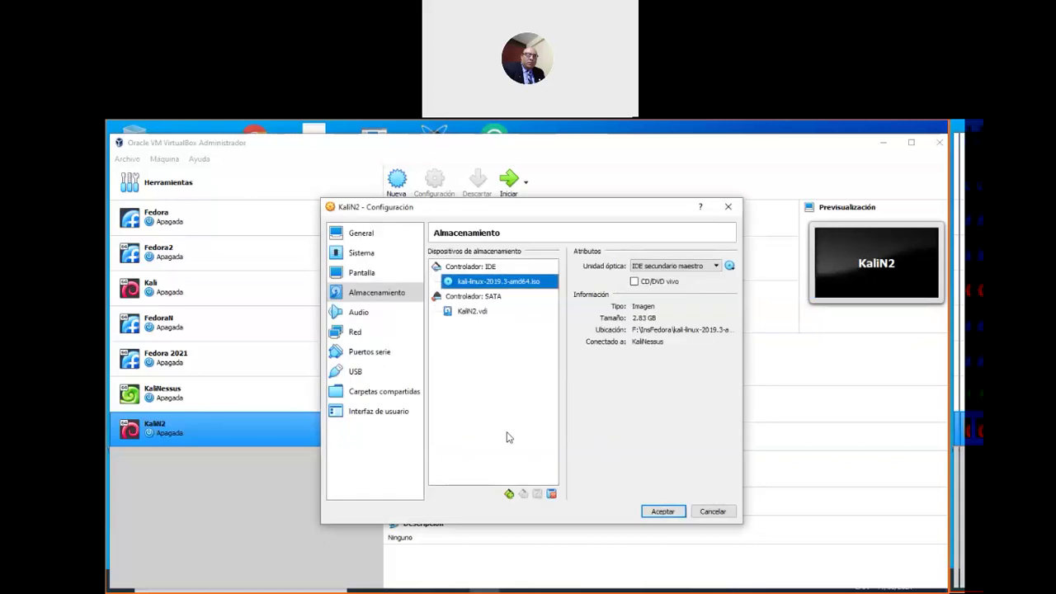
Review the audio, network and serial port pages, save the settings, and start KaliN2
click(359, 312)
key(Up)
click(359, 312)
click(370, 330)
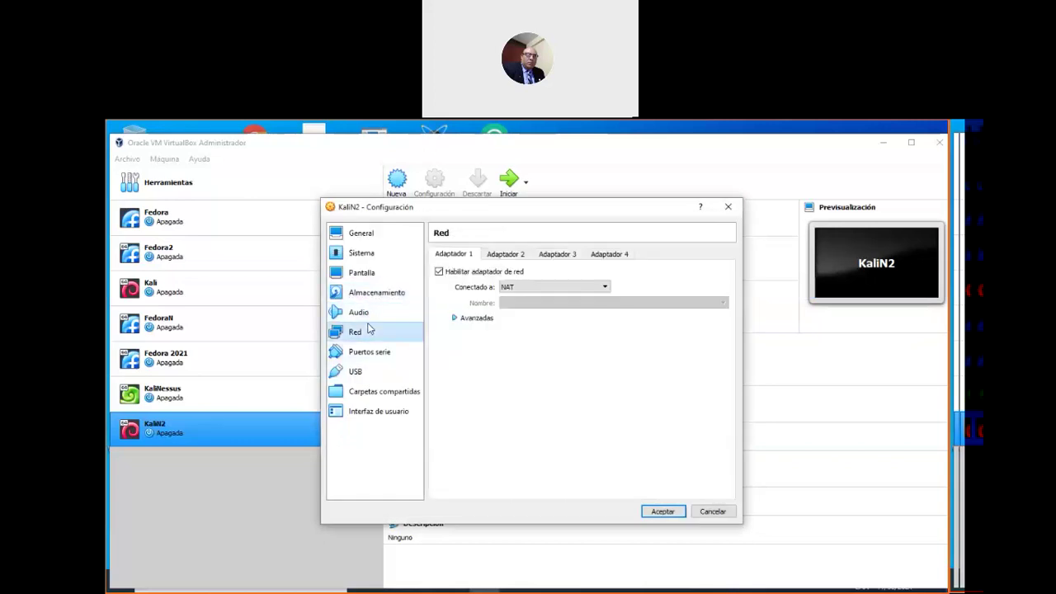
click(405, 353)
click(664, 511)
click(510, 178)
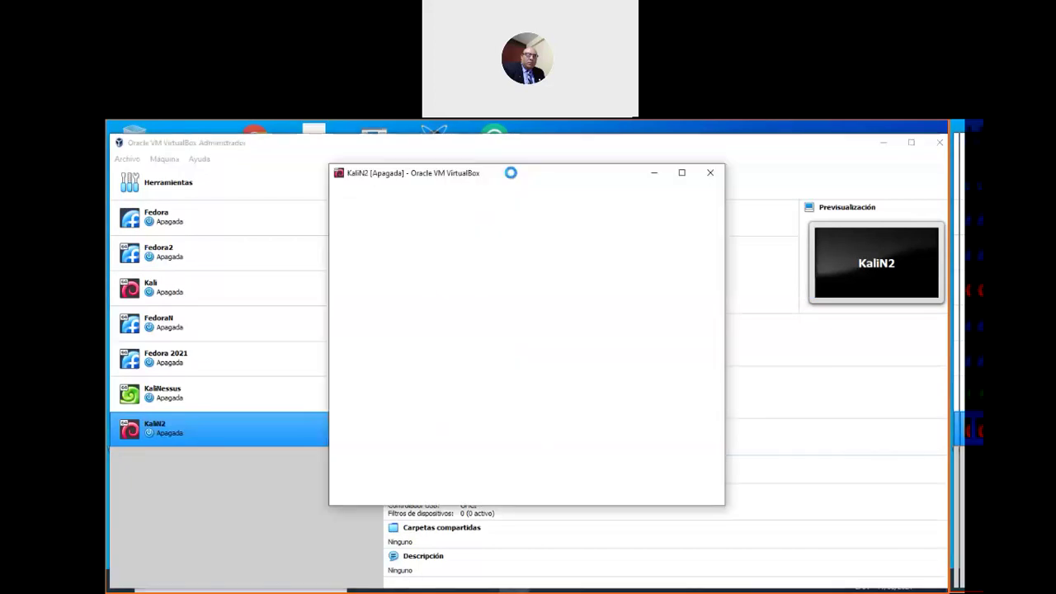
Boot KaliN2 from kali-linux-2019.3-amd64.iso and dismiss the keyboard auto-capture notice
click(541, 403)
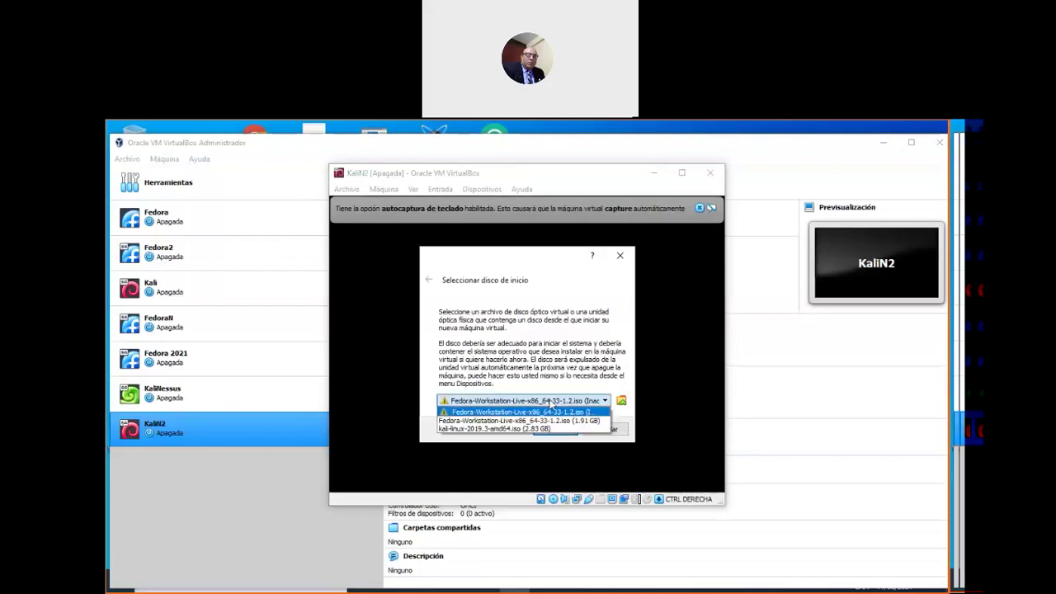
click(497, 429)
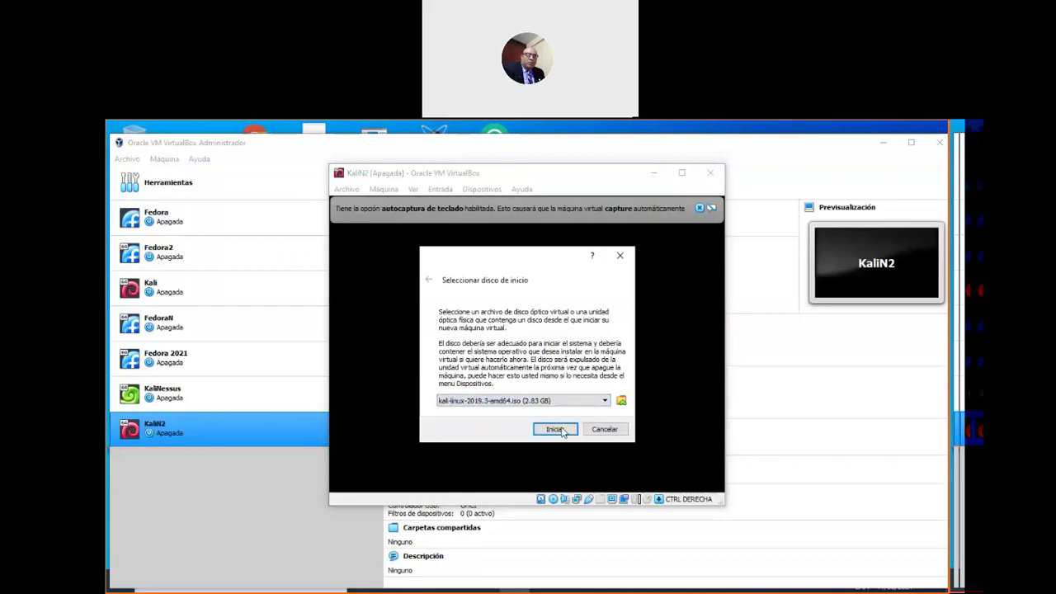
click(554, 429)
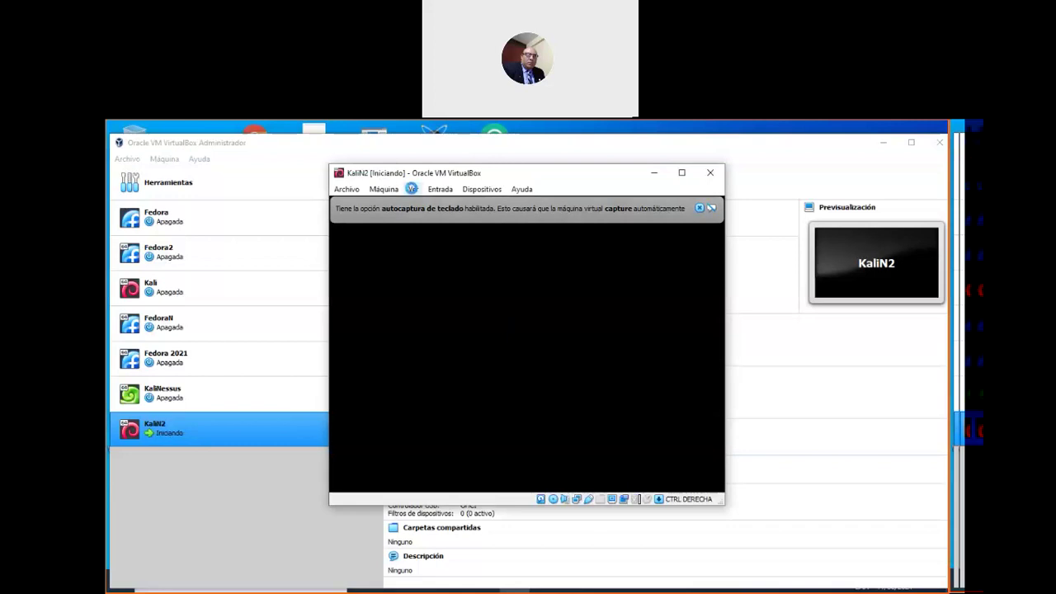
click(701, 209)
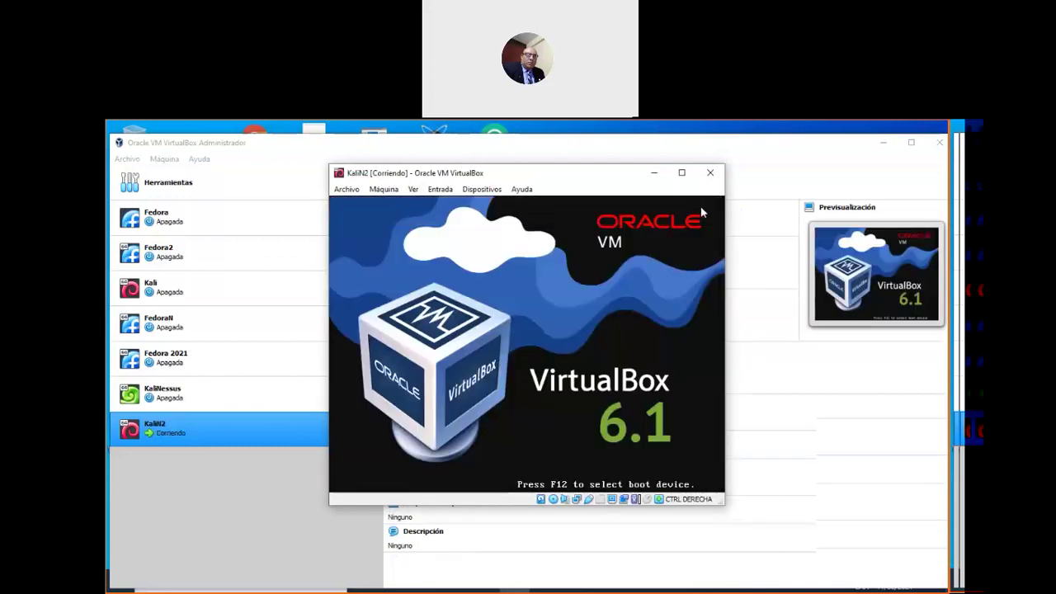
click(414, 190)
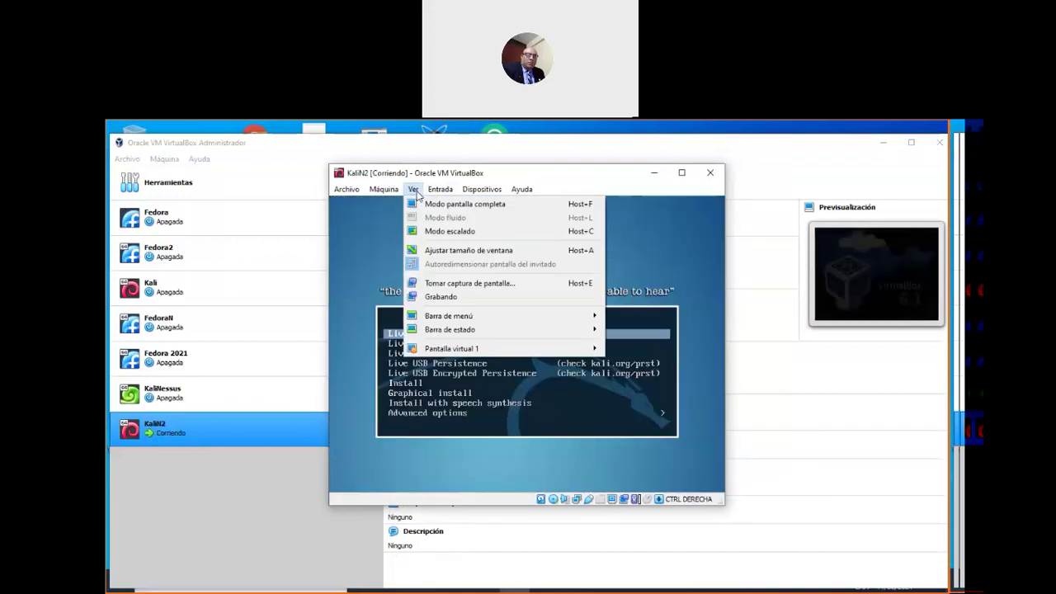
Switch the KaliN2 window to scaled mode and enlarge it
click(452, 233)
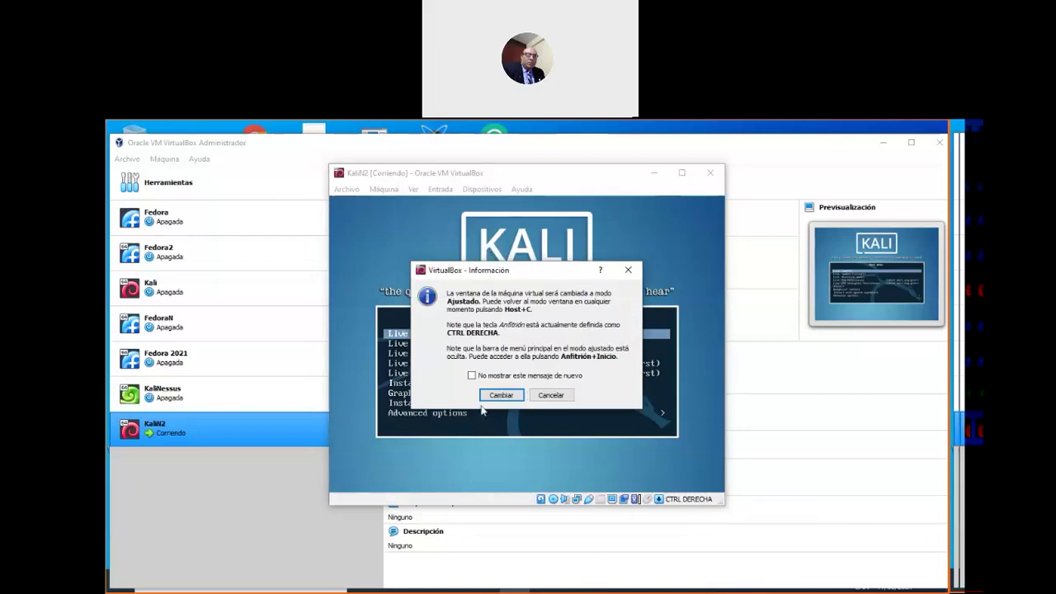
click(499, 396)
drag(729, 501, 878, 568)
drag(611, 185, 611, 130)
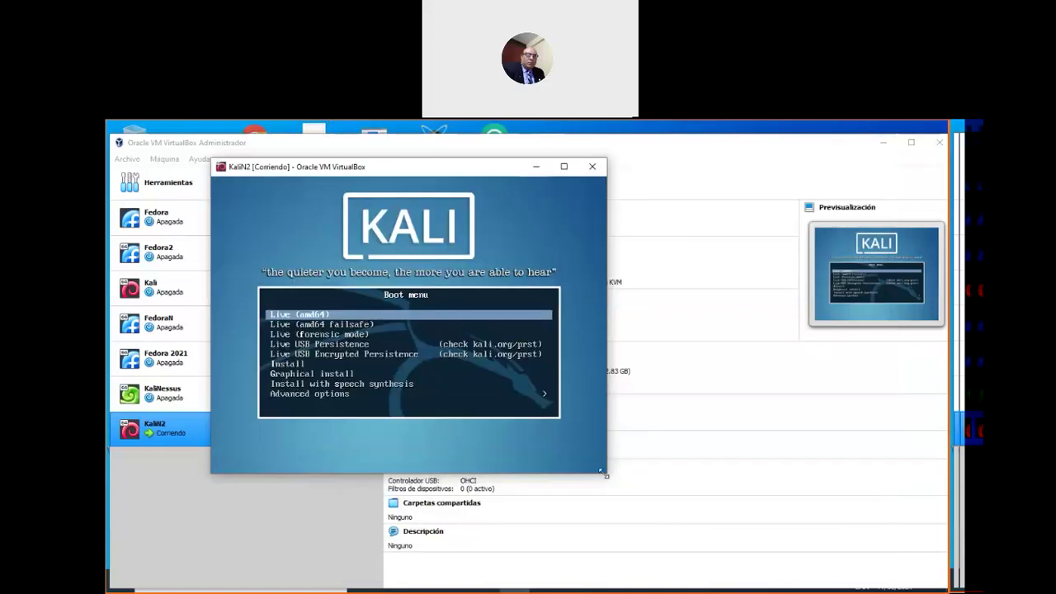
drag(827, 559, 829, 569)
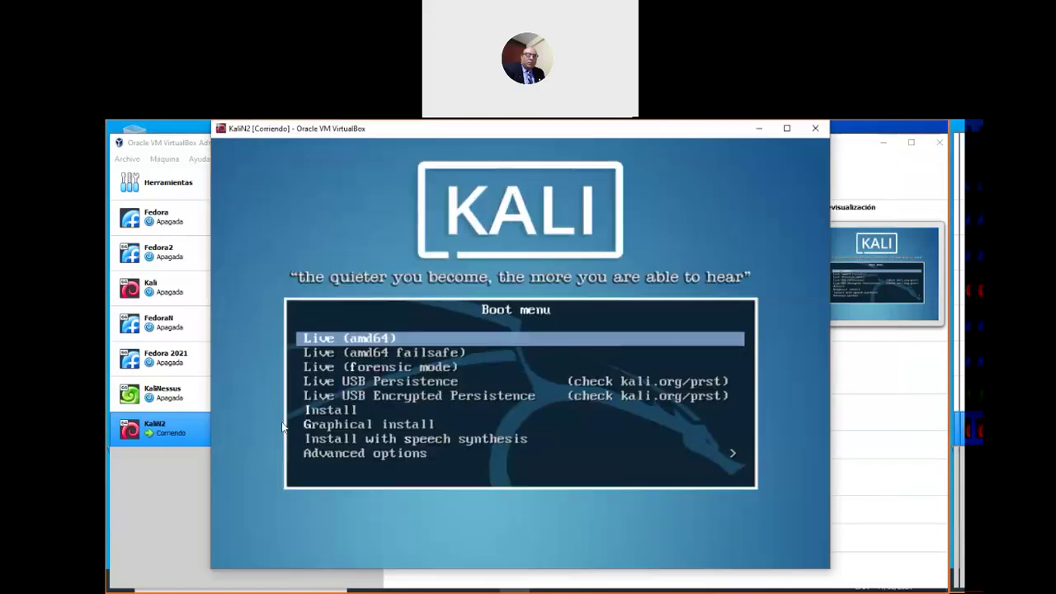
Capture the keyboard for the VM and launch the text-mode Install option
click(334, 419)
click(498, 428)
key(Down)
key(Down)
key(Down)
key(Down)
key(Down)
key(Return)
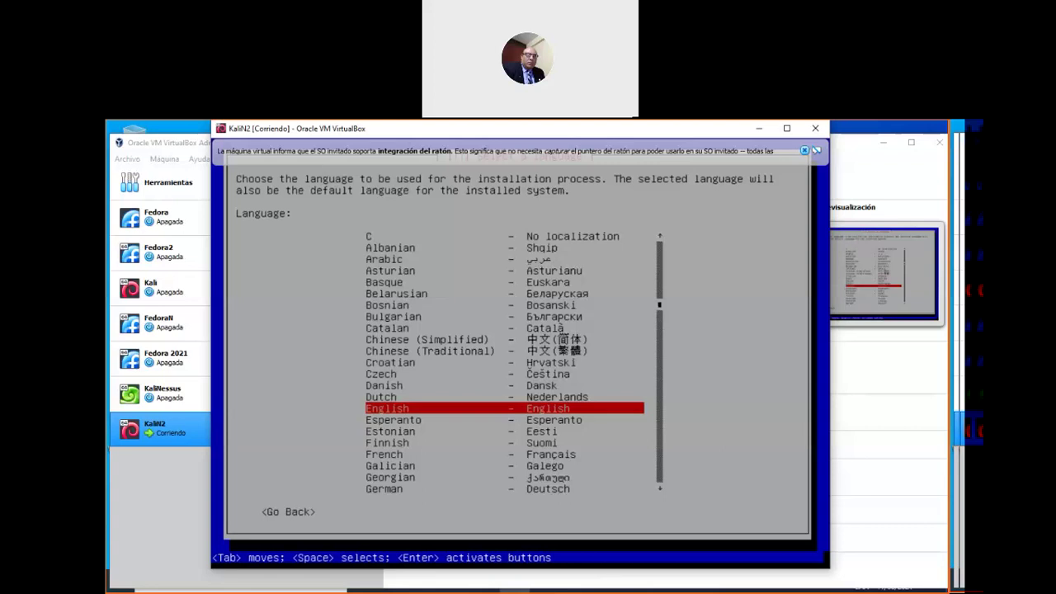
Choose Spanish as language, Perú as location and the Latinoamericano keyboard layout
key(s)
key(Down)
key(Down)
key(Down)
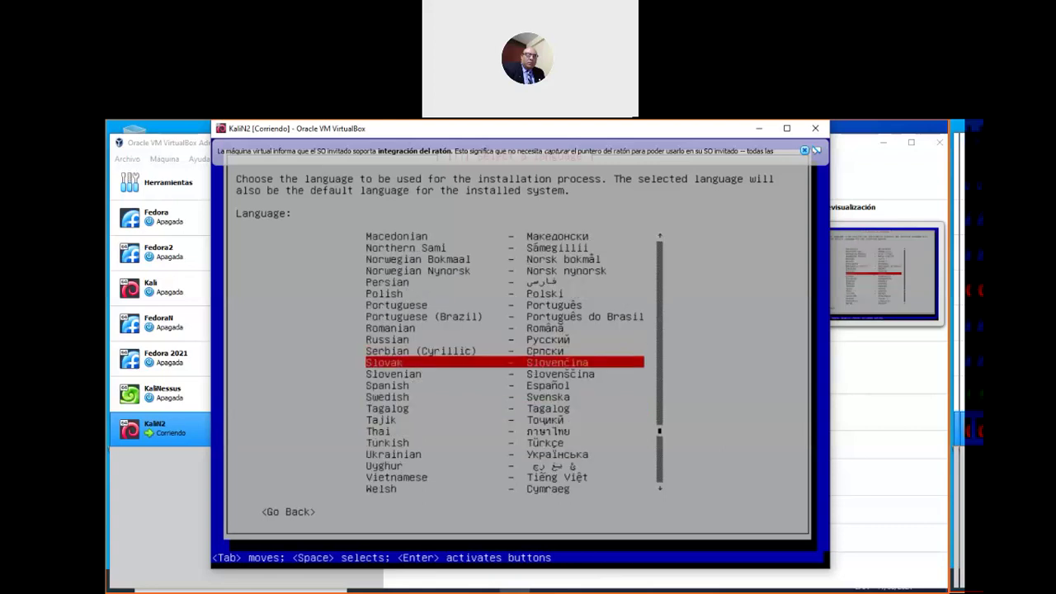
key(Return)
key(Down)
key(Down)
key(Down)
key(Down)
key(Down)
key(Down)
key(Down)
key(Down)
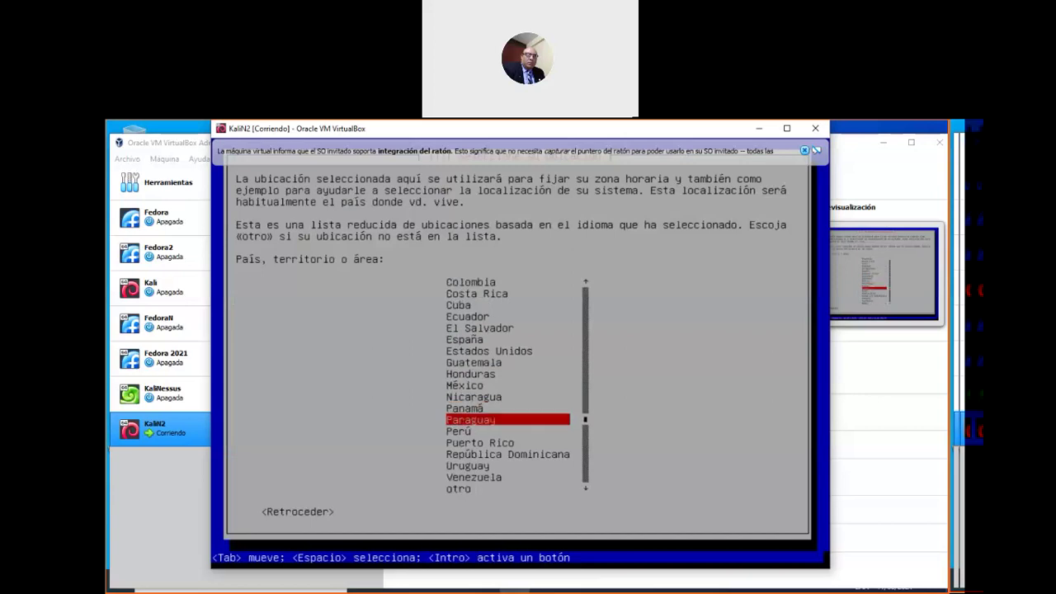
key(Return)
key(Down)
key(Up)
key(Return)
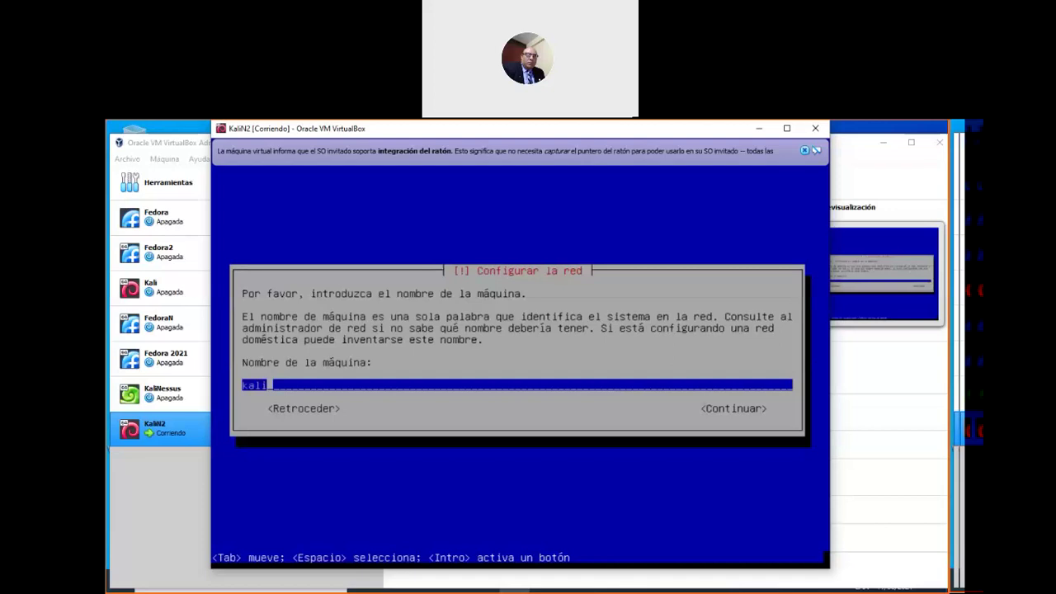
Name the machine kaliN2 and leave the domain name empty
text(N2)
key(Return)
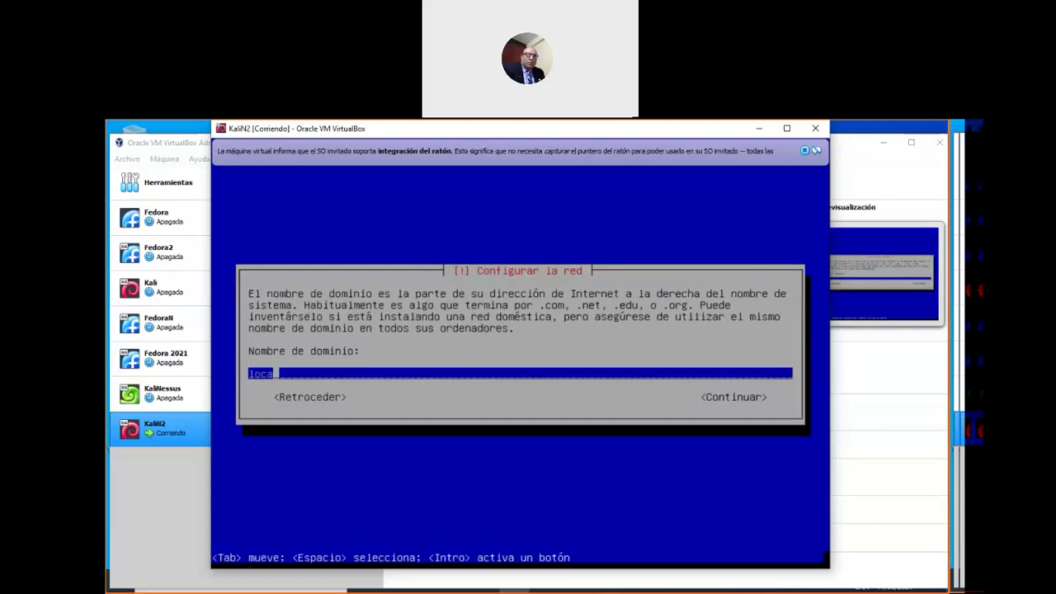
key(Return)
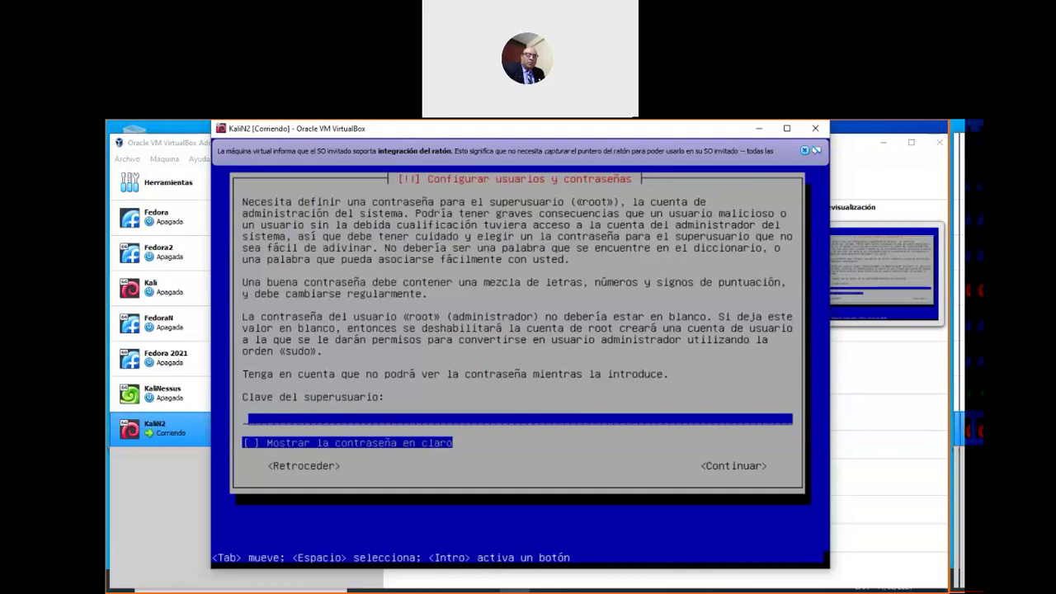
Enter the root password and confirm it
text(********)
key(Return)
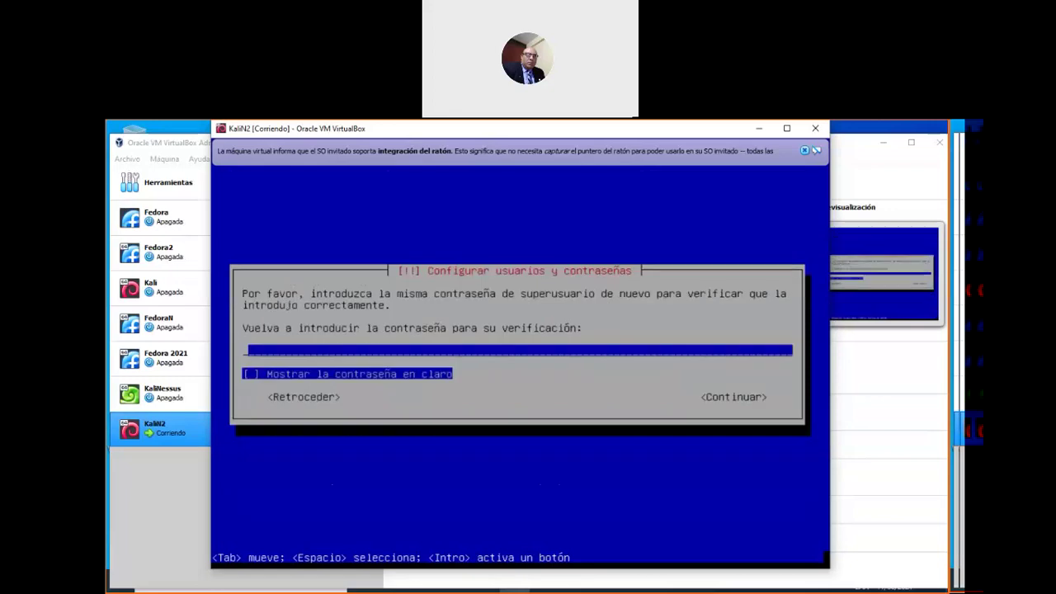
text(********)
key(Return)
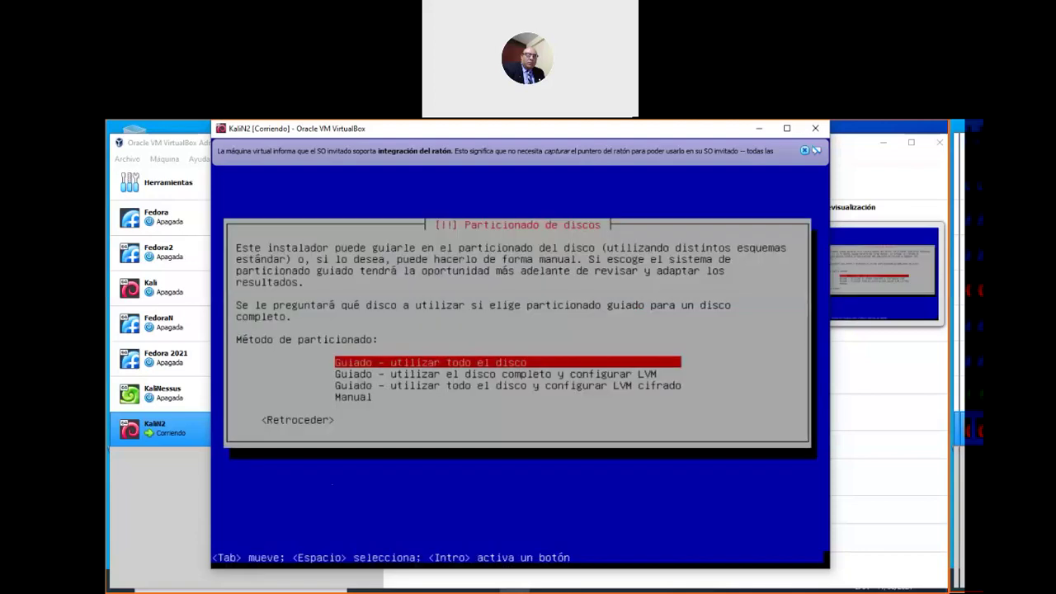
Choose Manual as the partitioning method
key(Down)
key(Down)
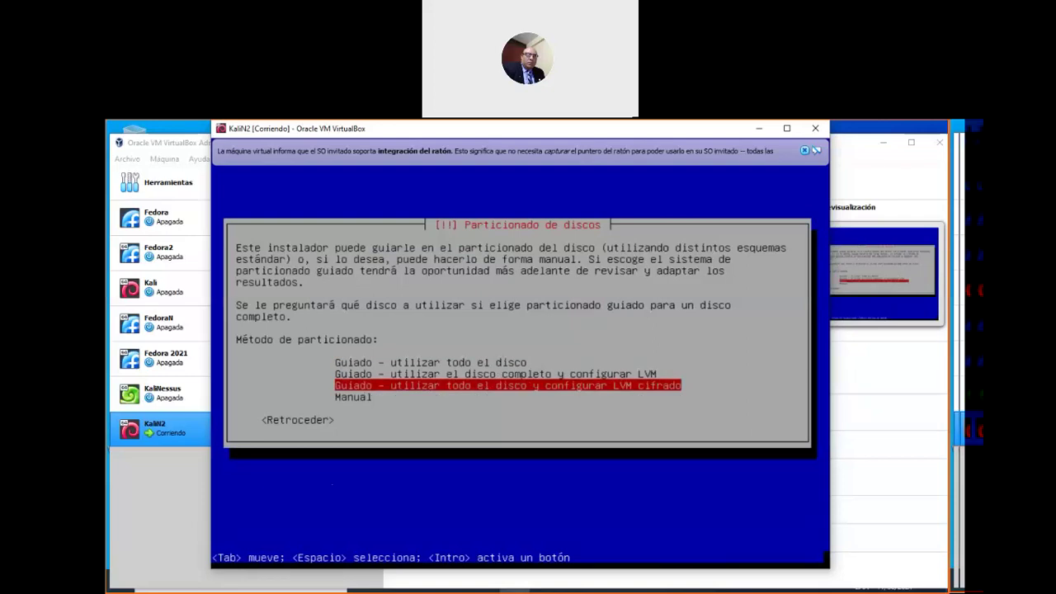
key(Up)
key(Up)
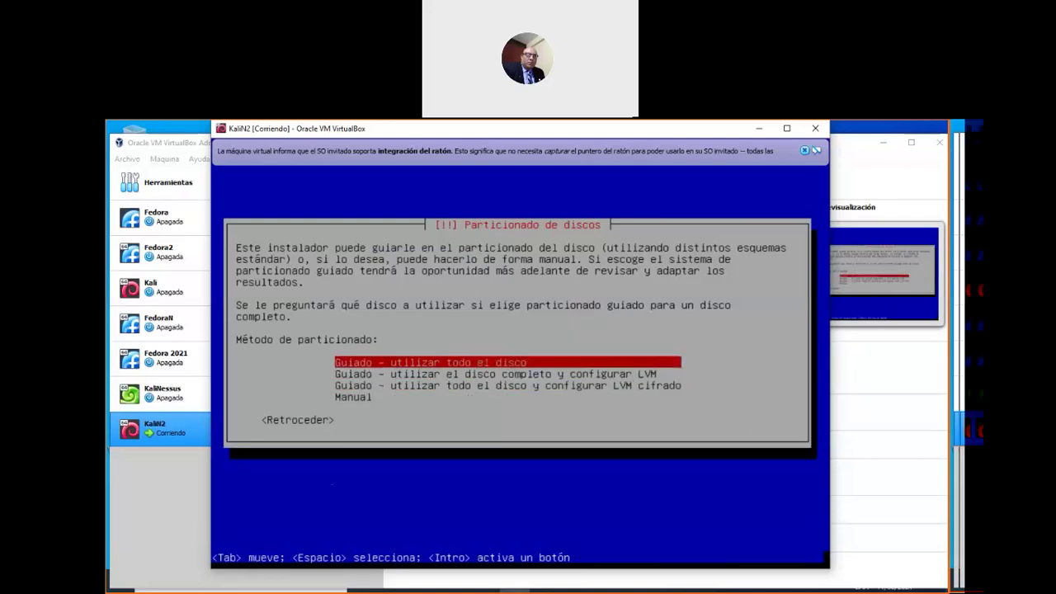
key(Down)
key(Down)
key(Down)
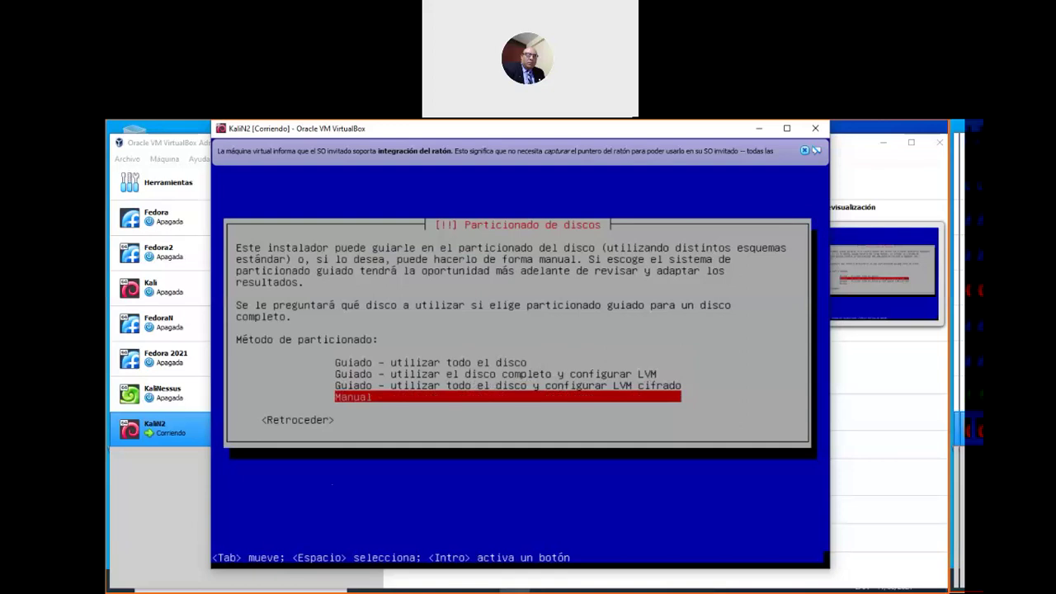
key(Up)
key(Up)
key(Up)
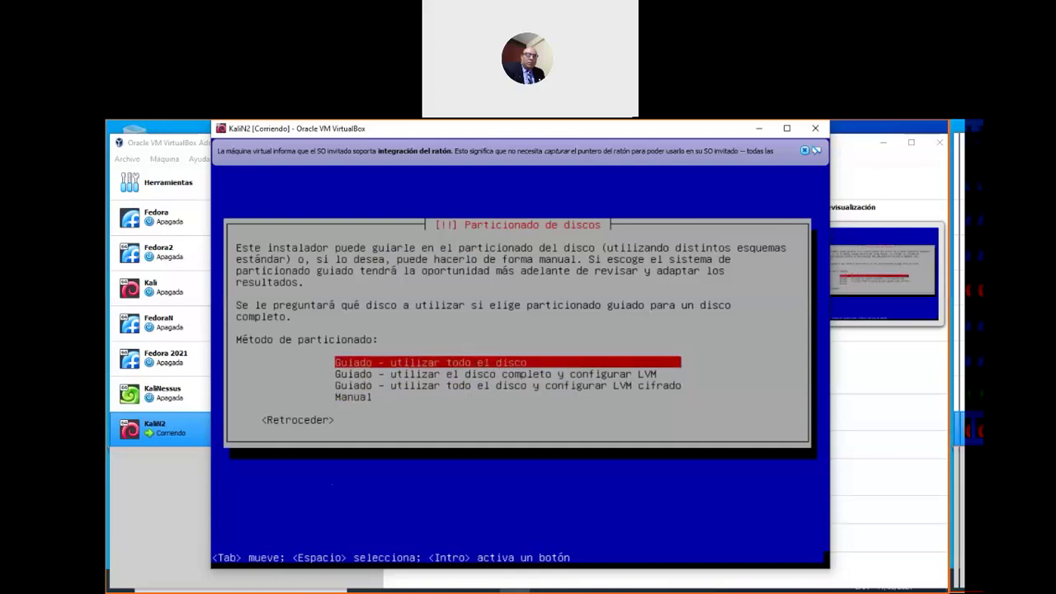
key(Down)
key(Down)
key(Down)
key(Return)
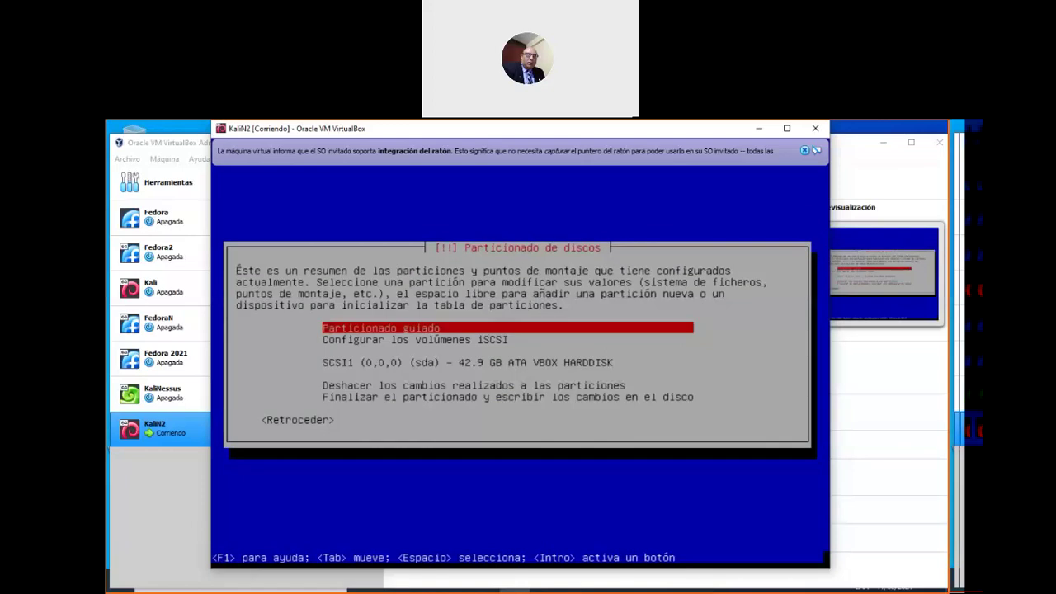
Create a new empty partition table on the SCSI1 disk and select its 42.9 GB free space
key(Down)
key(Down)
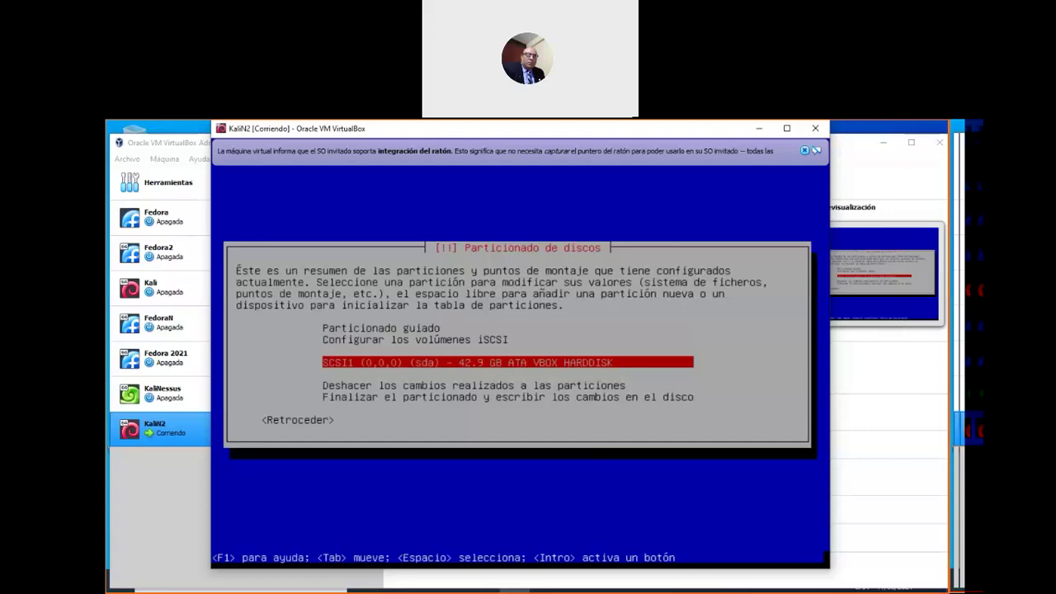
key(Return)
key(Left)
key(Return)
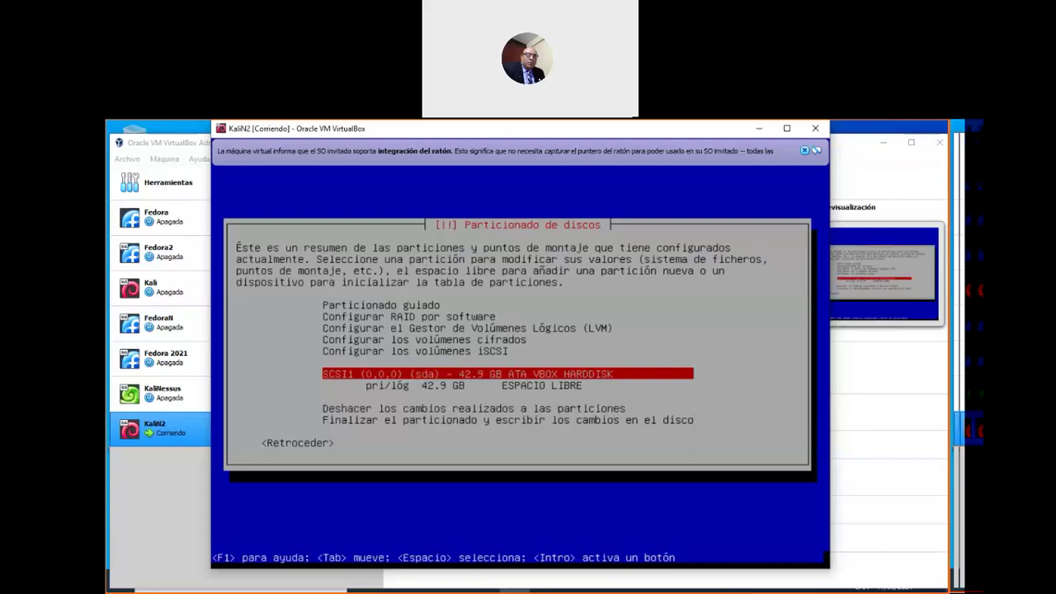
key(Down)
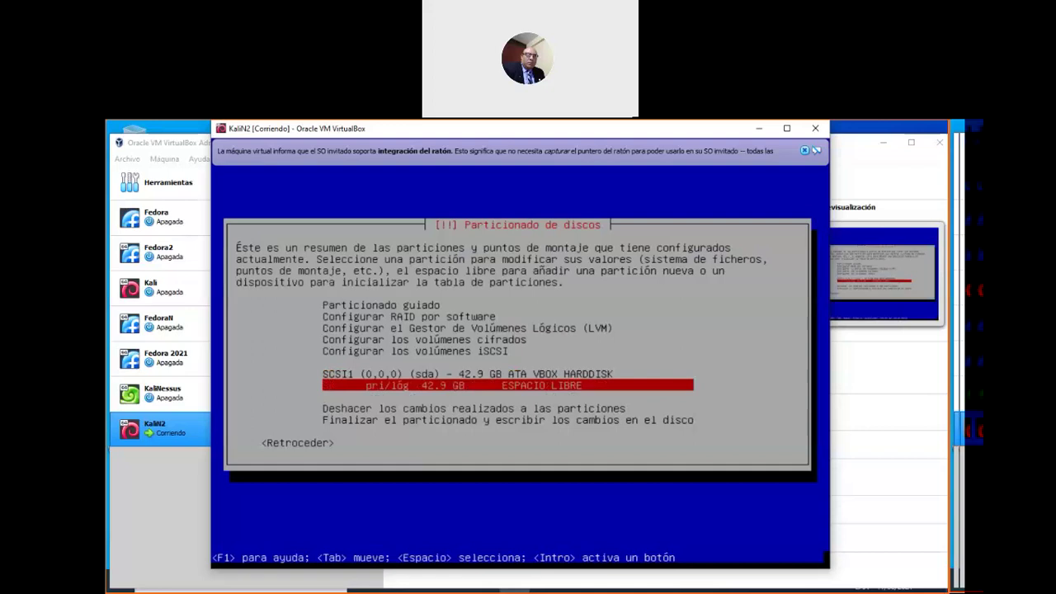
key(Up)
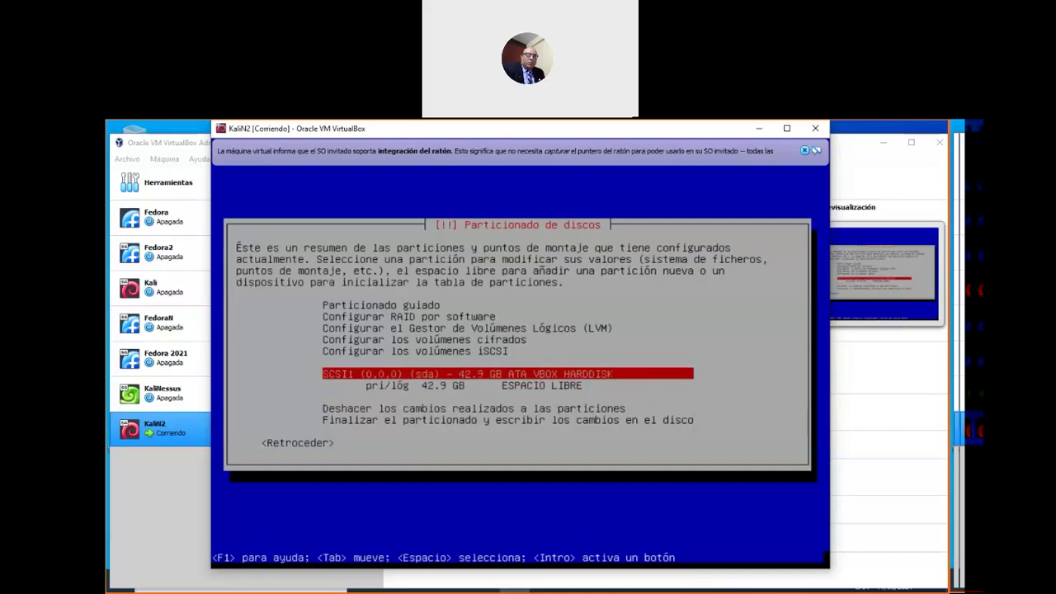
key(Down)
key(Return)
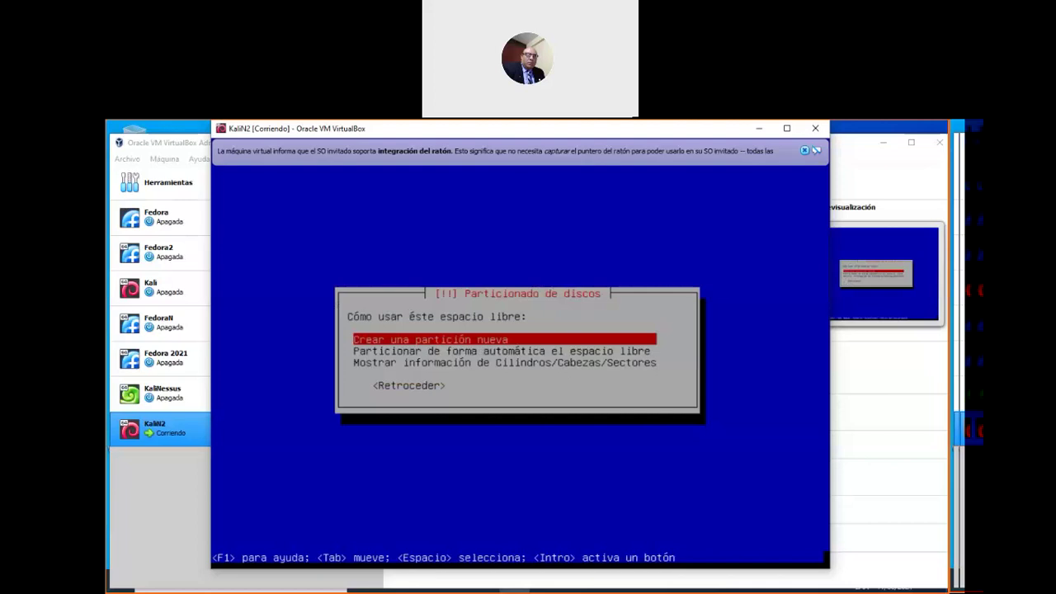
Create a new 2.9 GB primary partition at the start of the free space
key(Return)
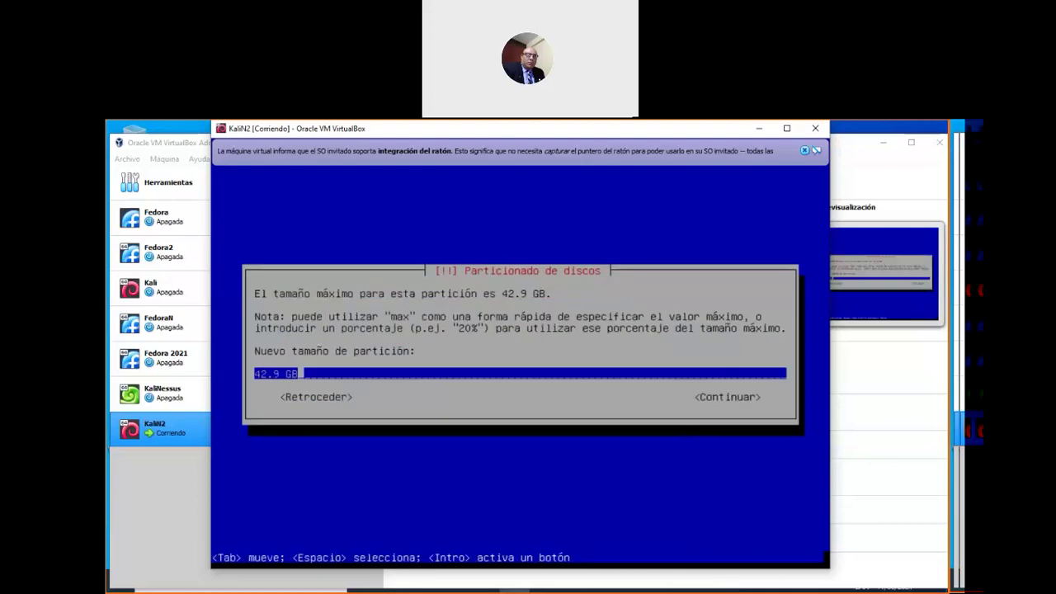
key(Left)
key(Left)
key(Left)
key(Left)
key(Left)
key(Left)
key(Left)
key(Delete)
key(Return)
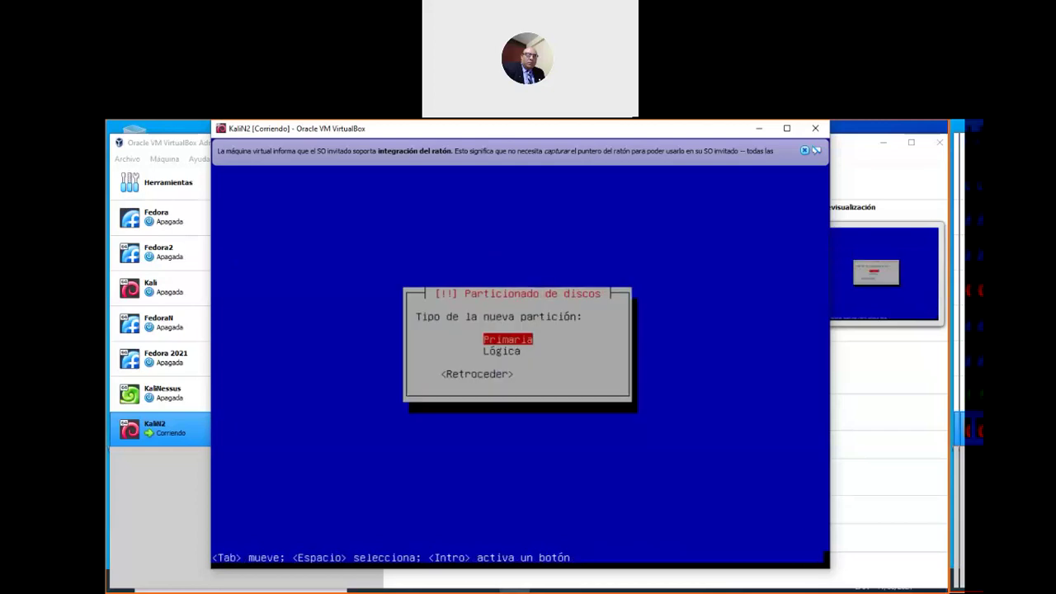
key(Return)
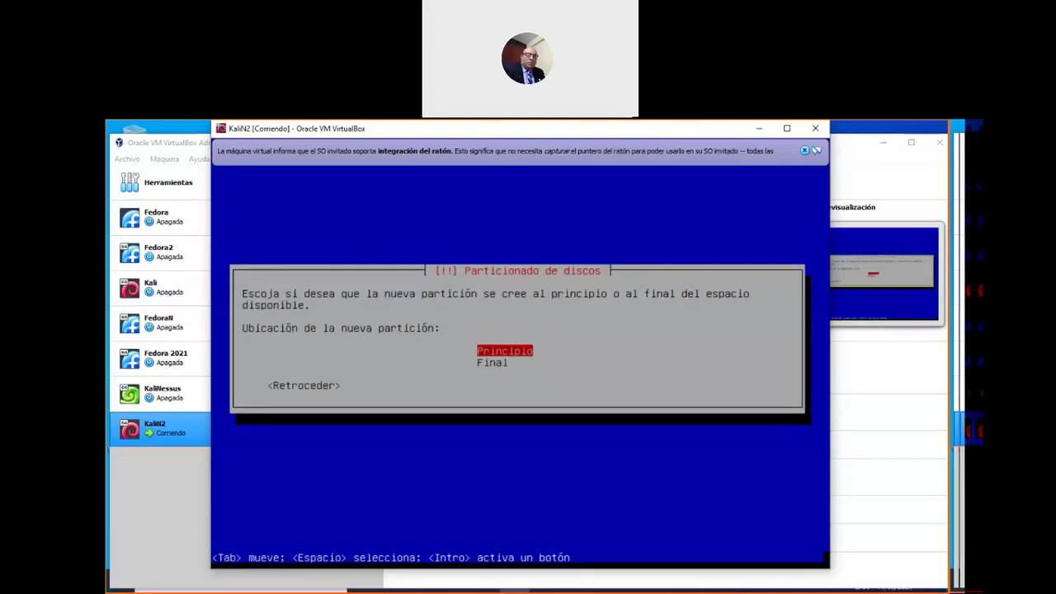
key(Return)
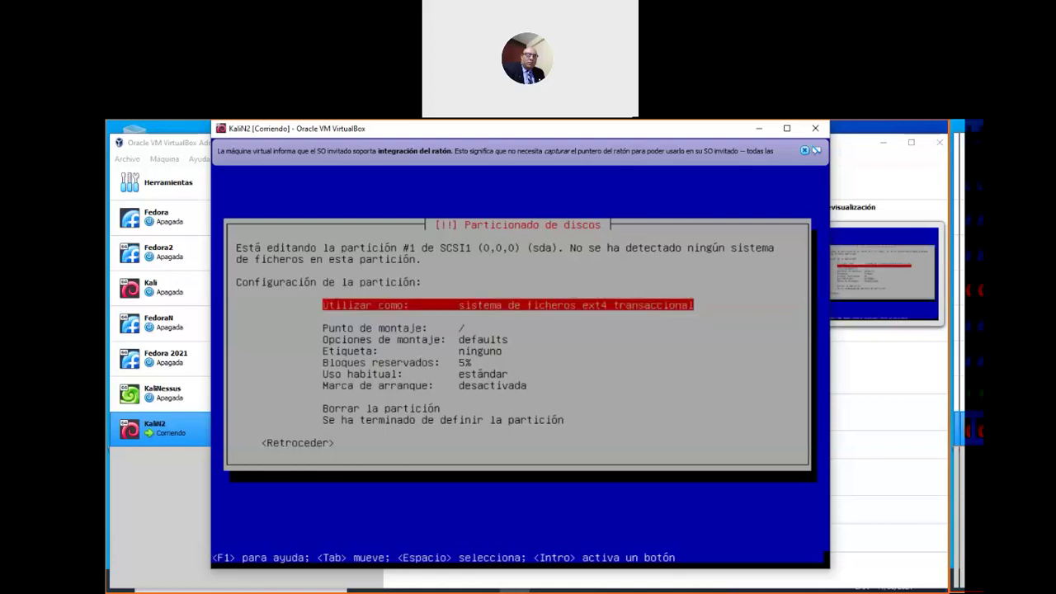
Set the new partition to be used as swap area and finish defining it
key(Return)
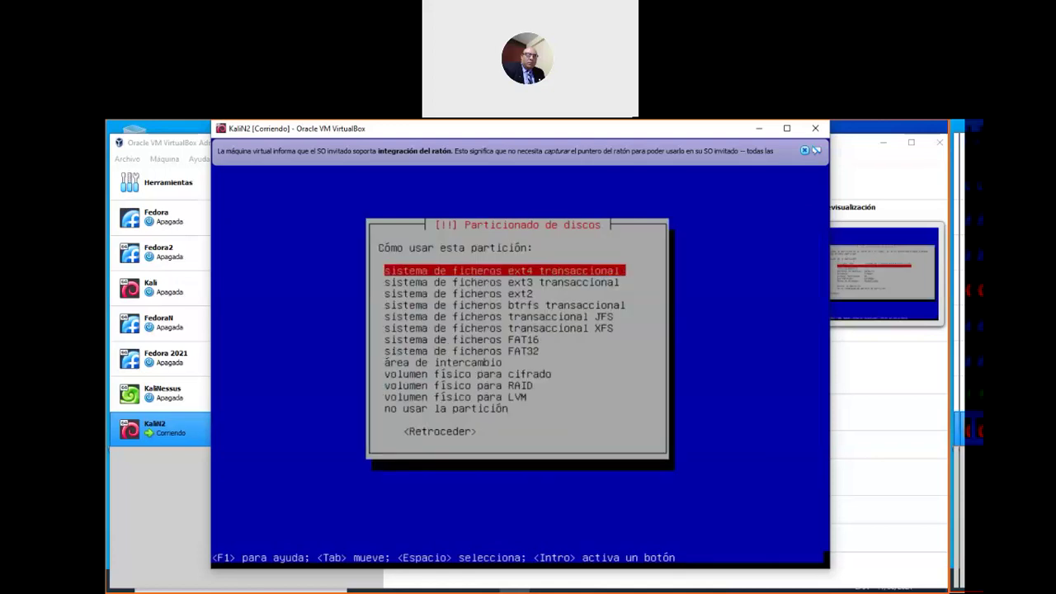
key(Down)
key(Down)
key(Down)
key(Down)
key(Down)
key(Down)
key(Down)
key(Down)
key(Down)
key(Down)
key(Down)
key(Down)
key(Up)
key(Up)
key(Up)
key(Up)
key(Return)
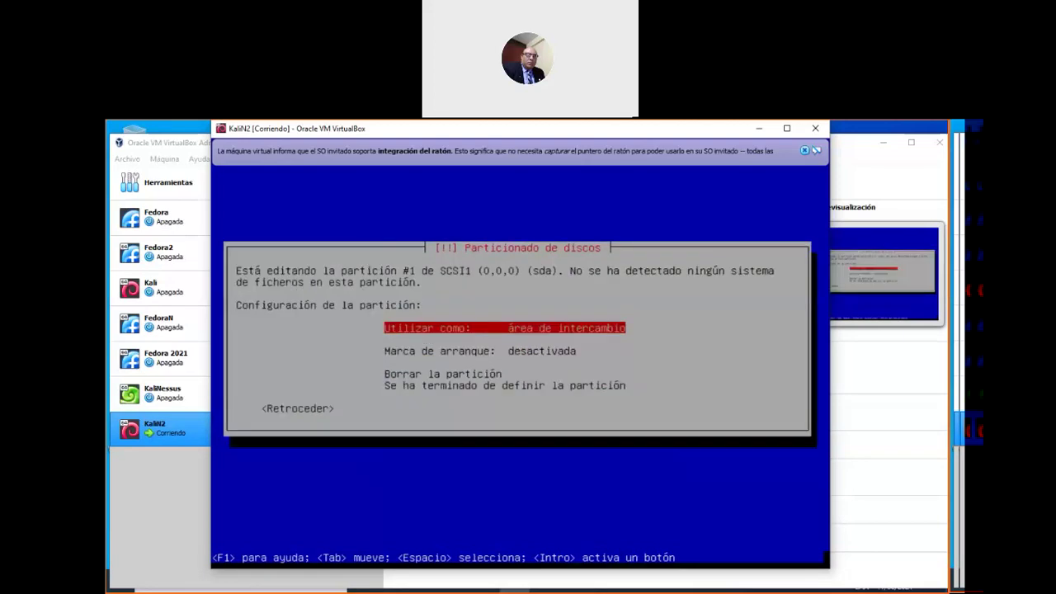
key(Down)
key(Down)
key(Down)
key(Return)
key(Down)
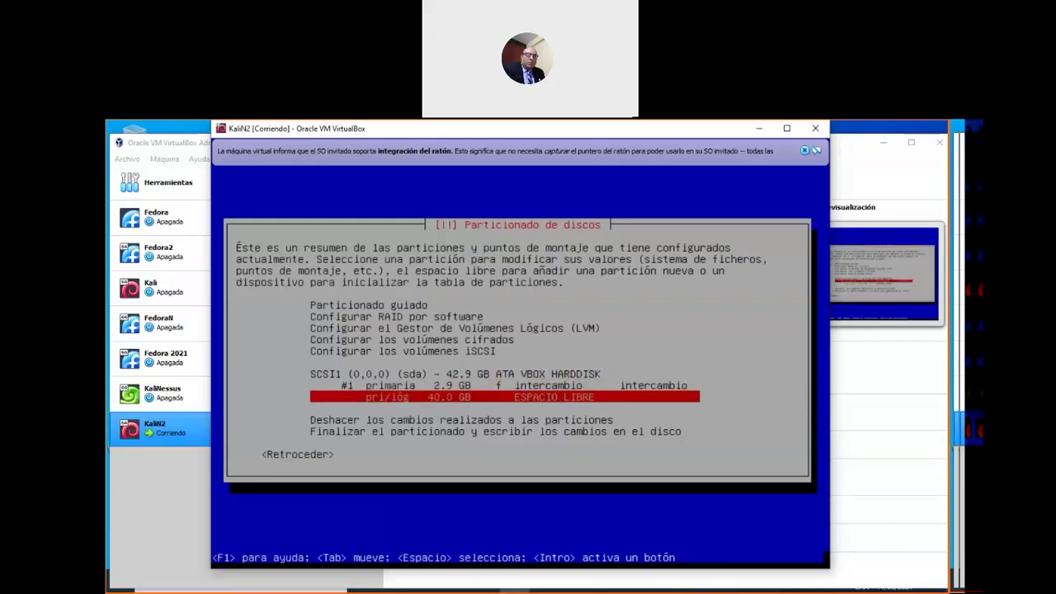
Create a new logical partition using the full 40.0 GB of free space
key(Return)
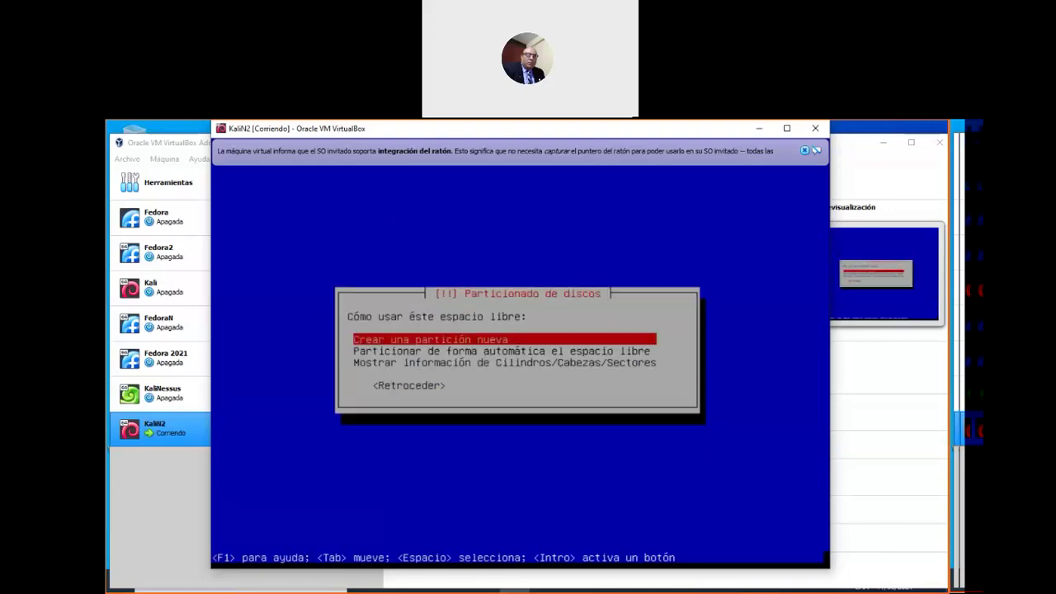
key(Return)
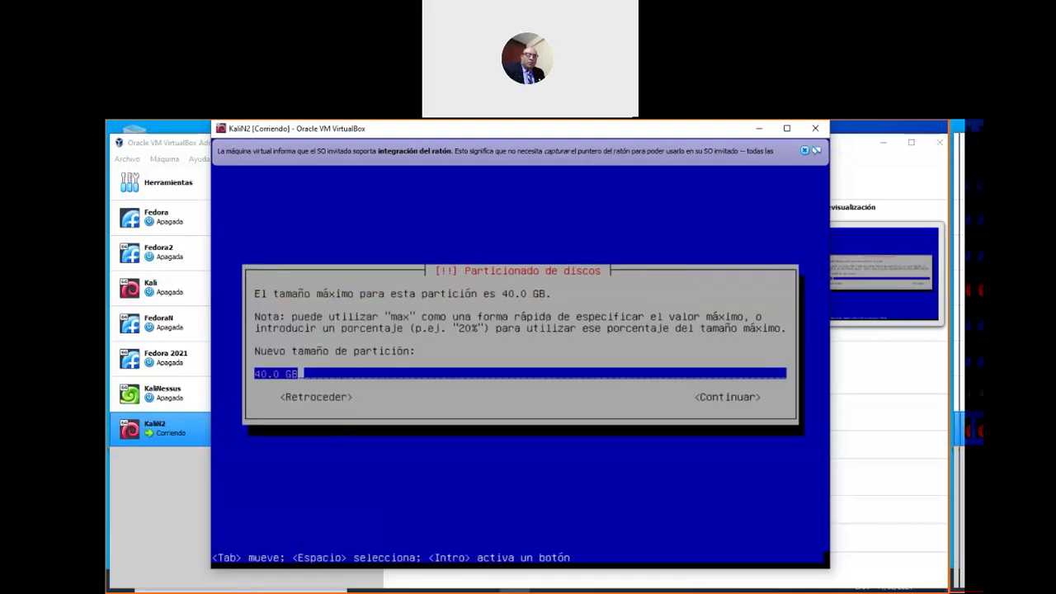
key(Return)
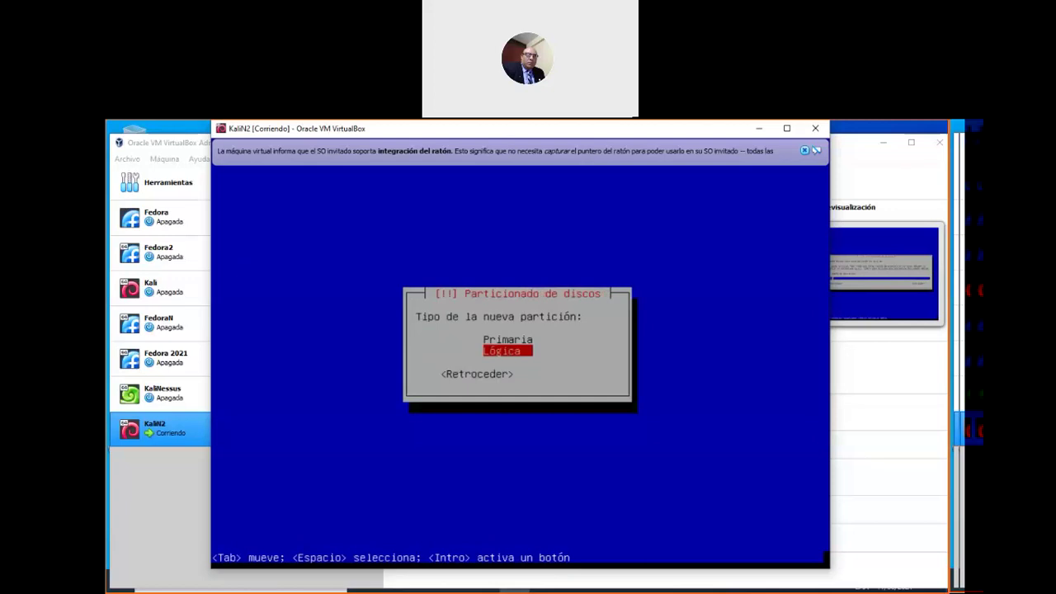
key(Return)
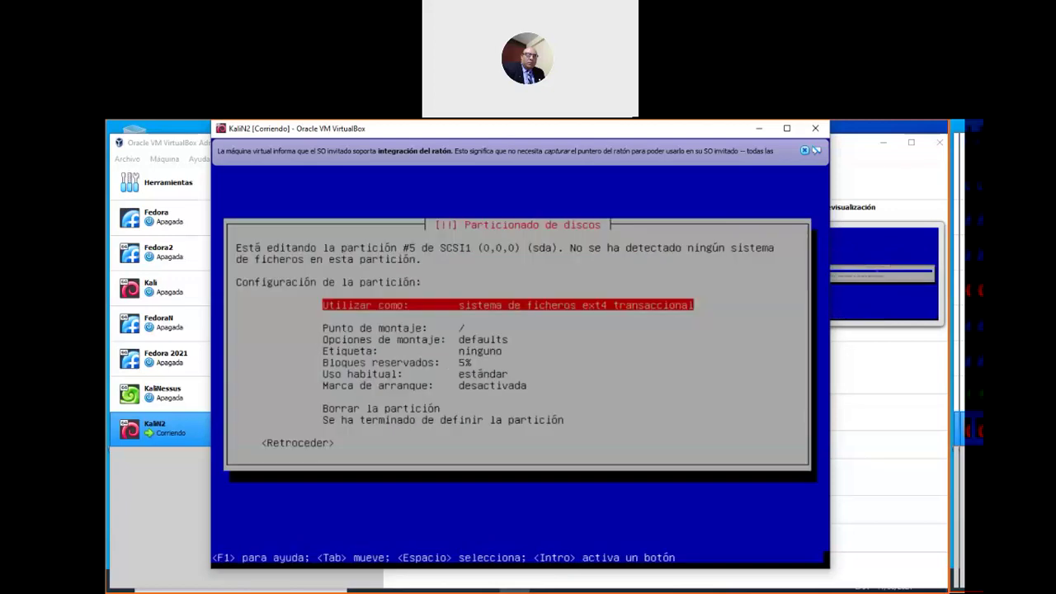
Keep ext4 with mount point / and finish defining the root partition
key(Down)
key(Down)
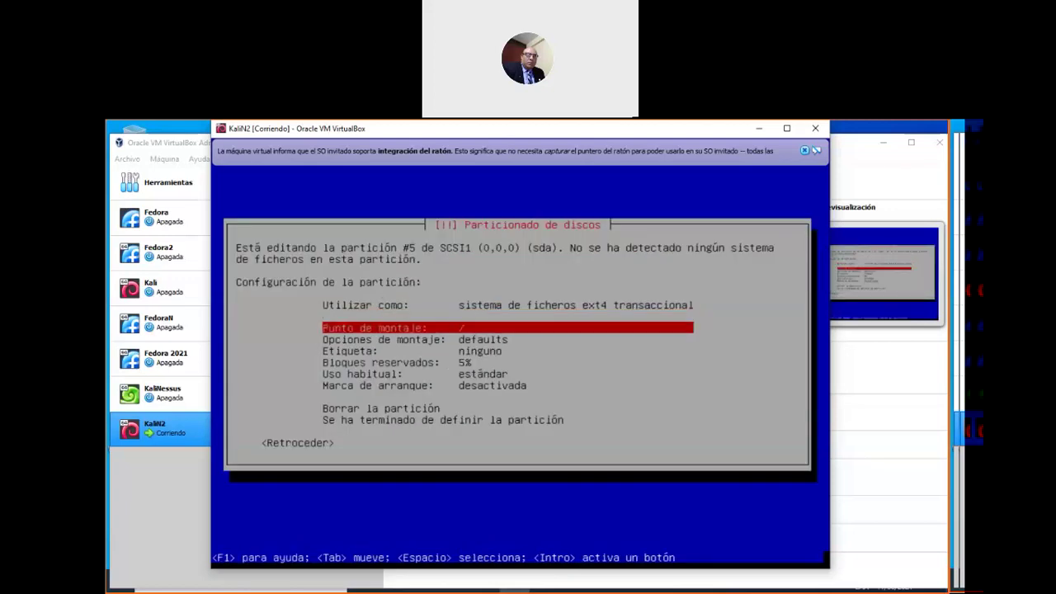
key(Up)
key(Up)
key(Down)
key(Up)
key(Down)
key(Up)
key(Down)
key(Up)
key(Down)
key(Up)
key(Down)
key(Down)
key(Down)
key(Down)
key(Down)
key(Down)
key(Down)
key(Down)
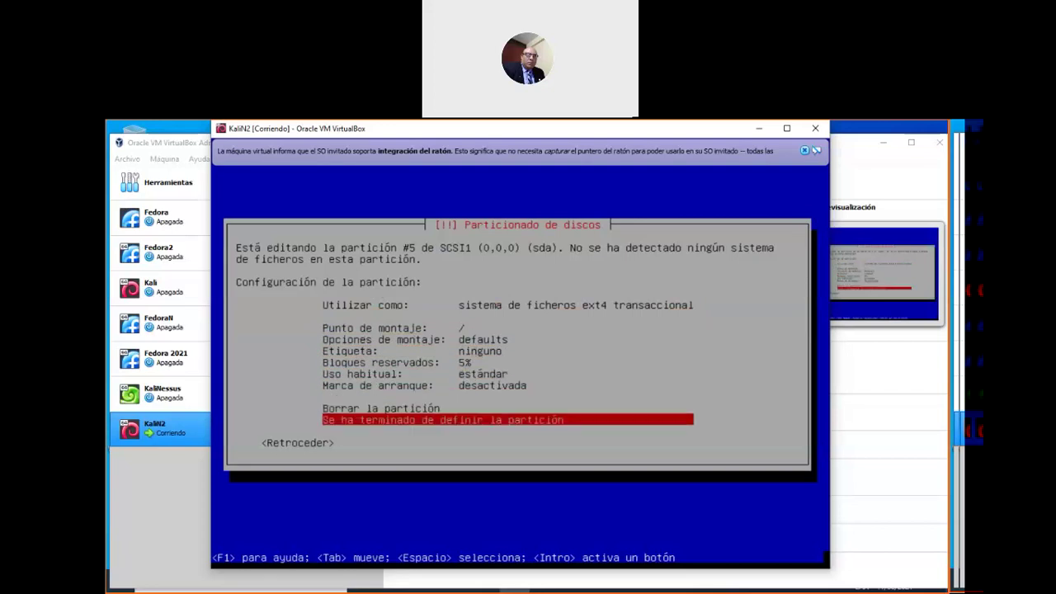
key(Return)
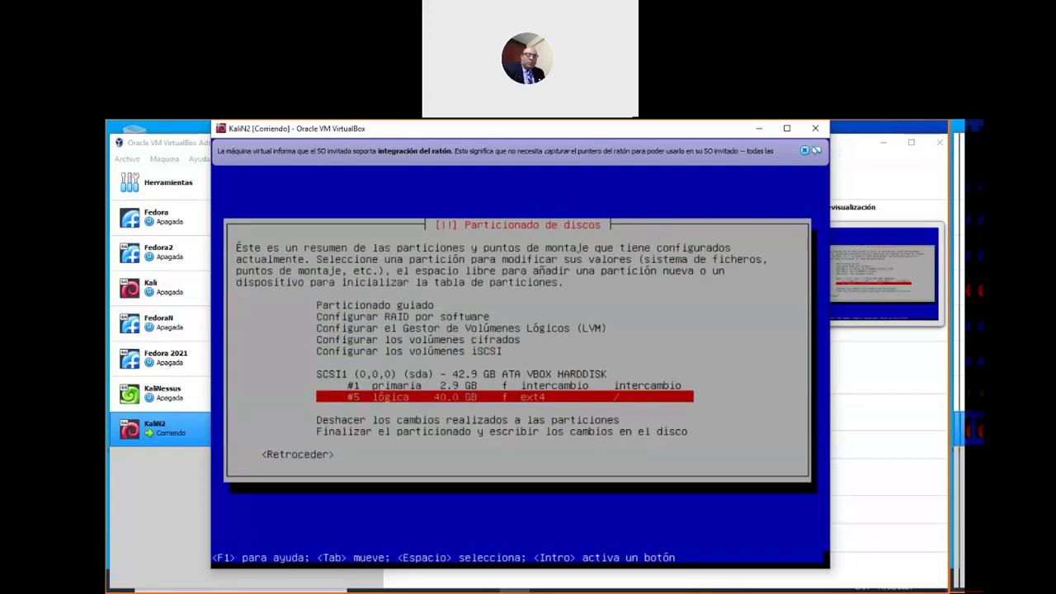
key(Up)
key(Up)
key(Down)
key(Down)
key(Down)
key(Down)
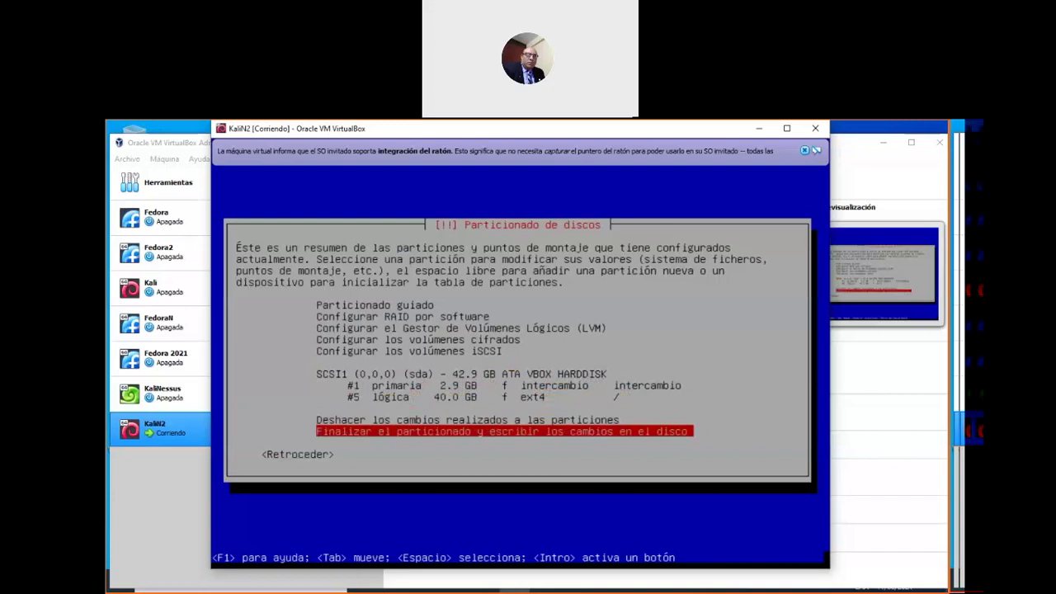
Finish partitioning and confirm Sí to write the changes to disk
key(Return)
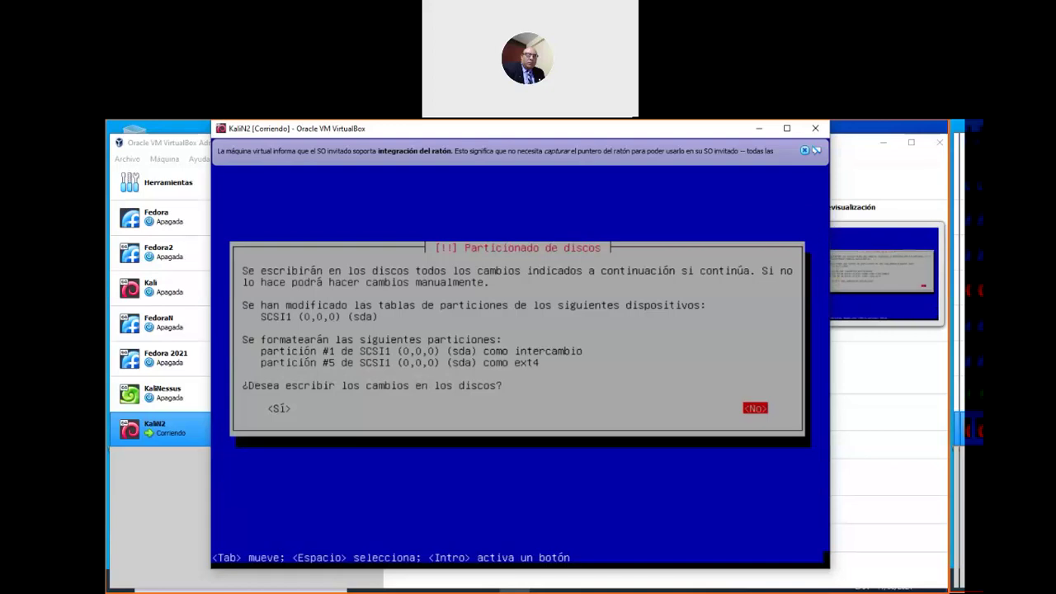
key(Tab)
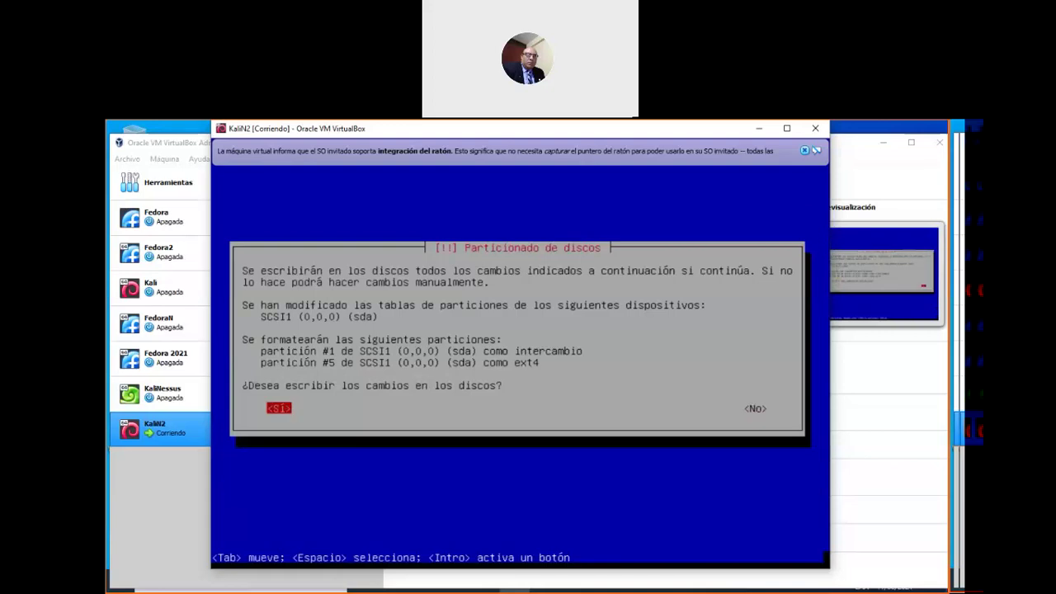
key(Return)
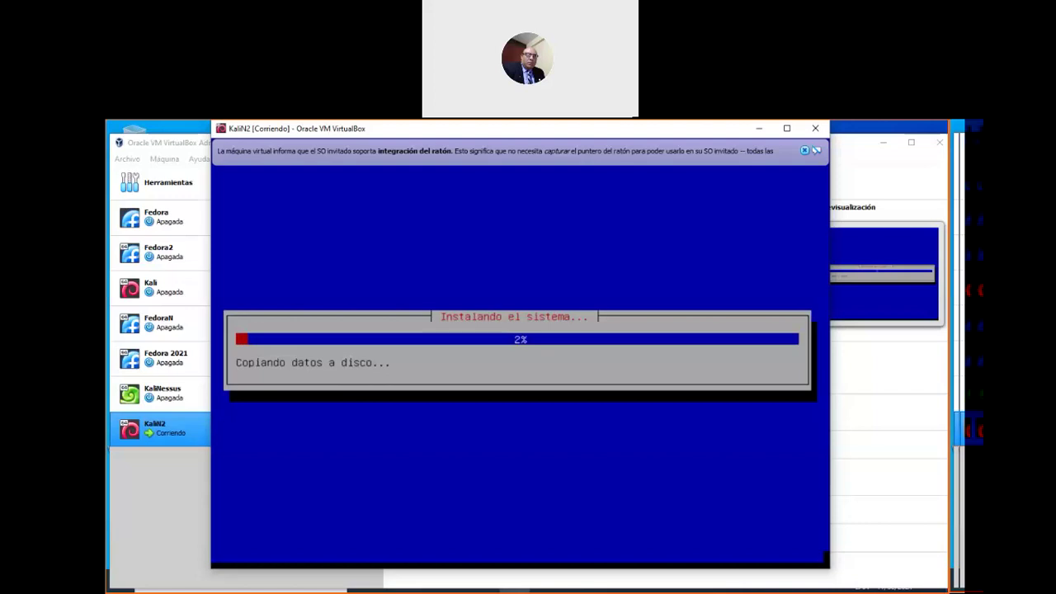
Close the mouse-integration notification bar while the installation copies files
click(804, 151)
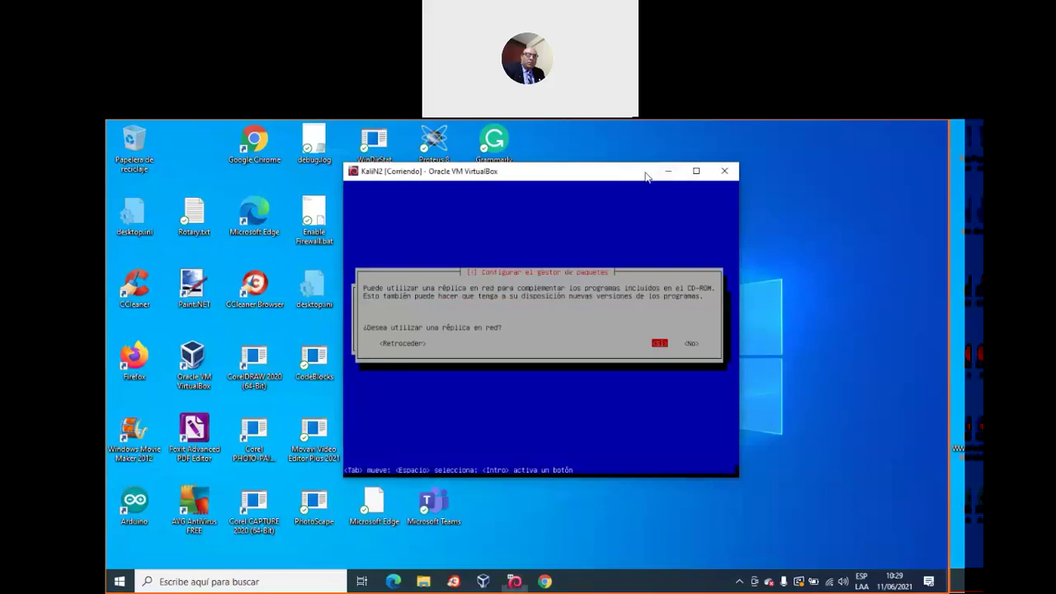
Move and widen the KaliN2 window, then answer No to using a network mirror
drag(588, 165, 521, 153)
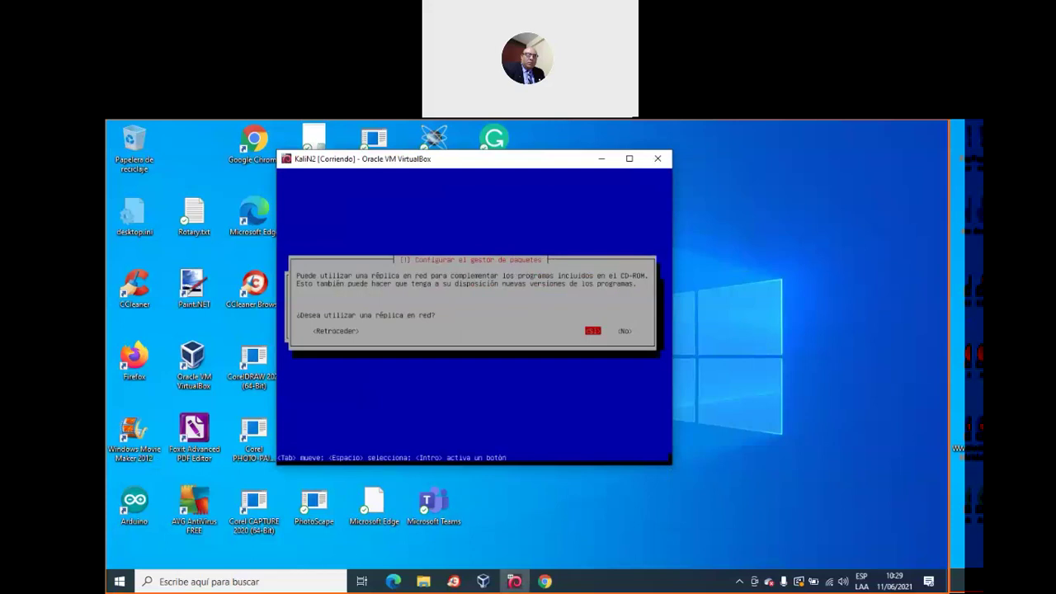
drag(676, 468, 860, 564)
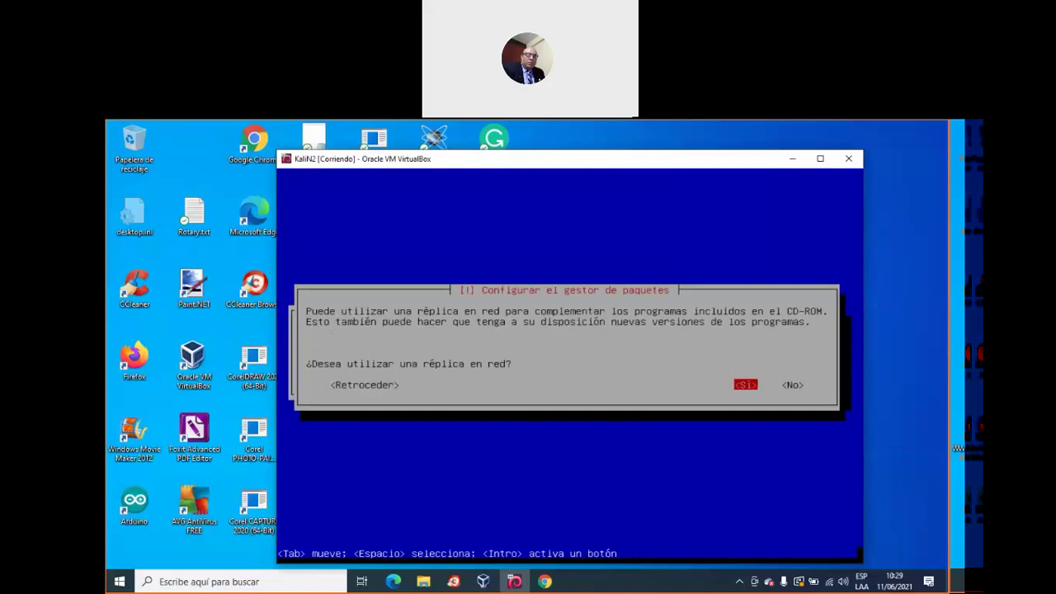
key(Right)
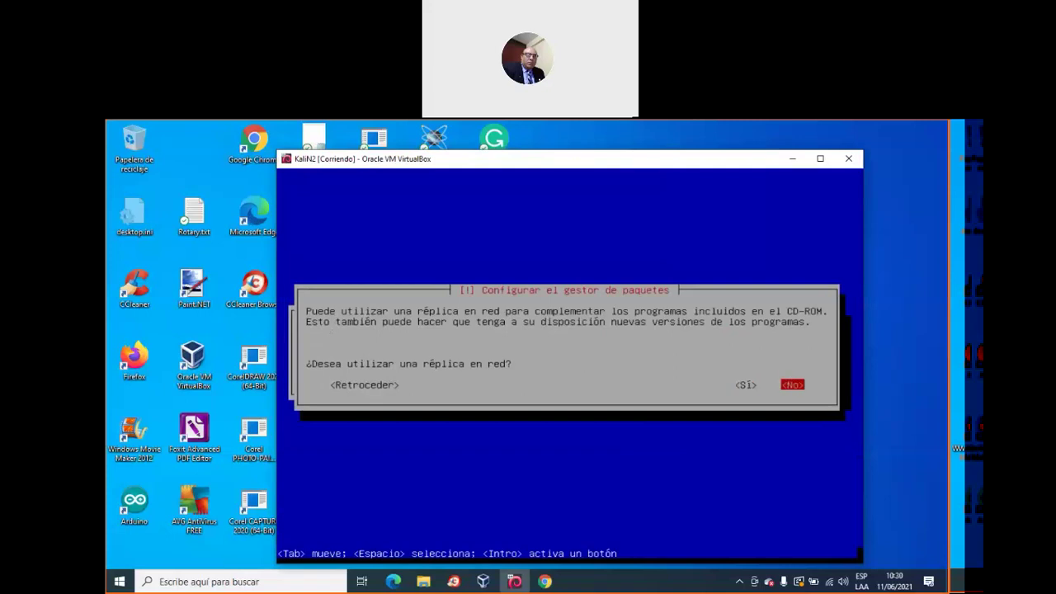
key(Return)
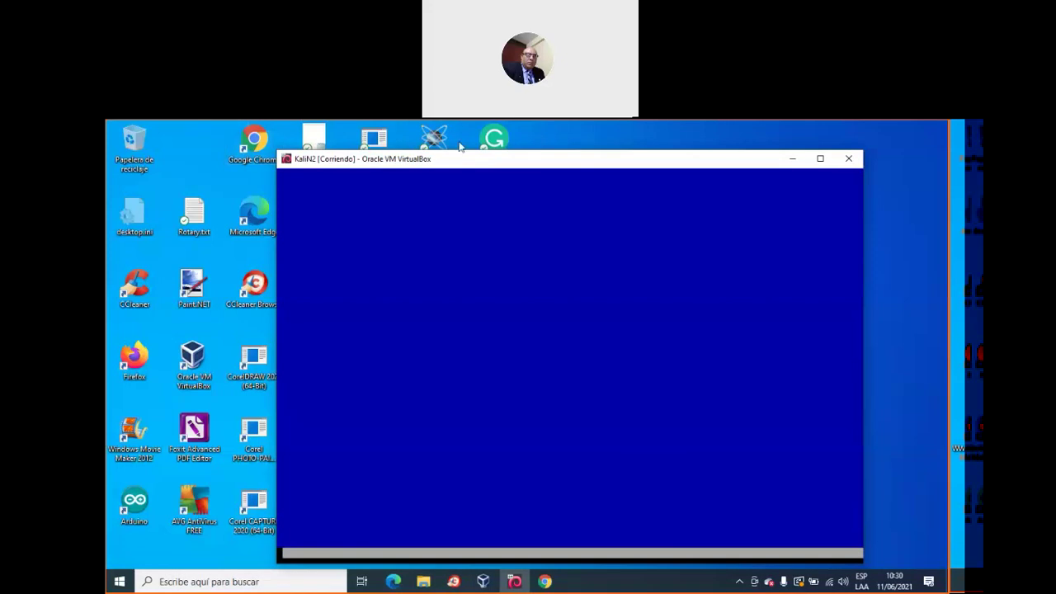
Shift the KaliN2 window up-left and enlarge it from the bottom-right corner
drag(470, 165, 433, 150)
drag(819, 545, 850, 566)
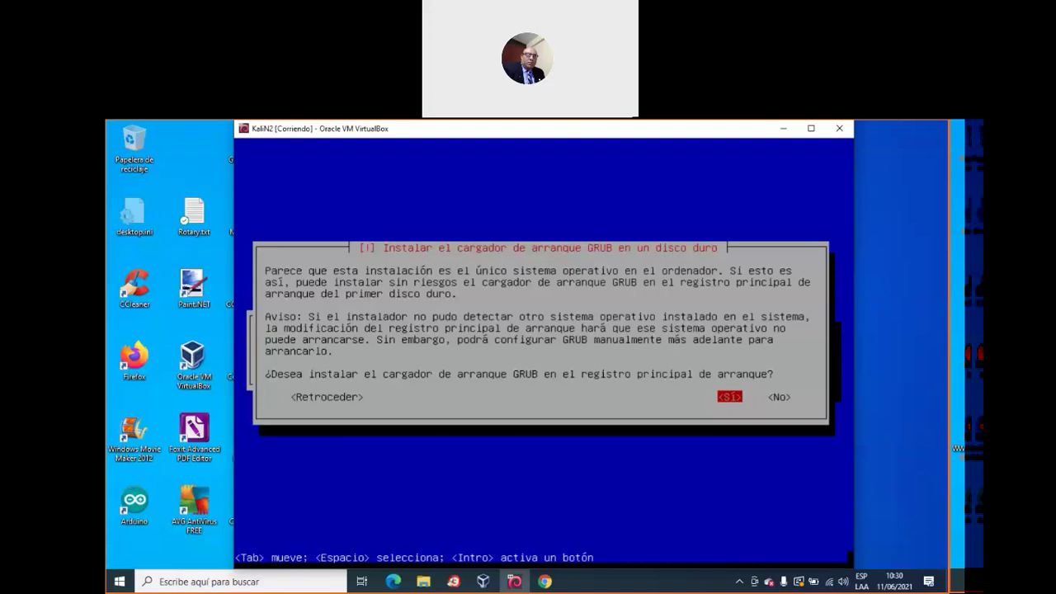
Agree to install GRUB in the master boot record on /dev/sda
key(Right)
key(Left)
key(Return)
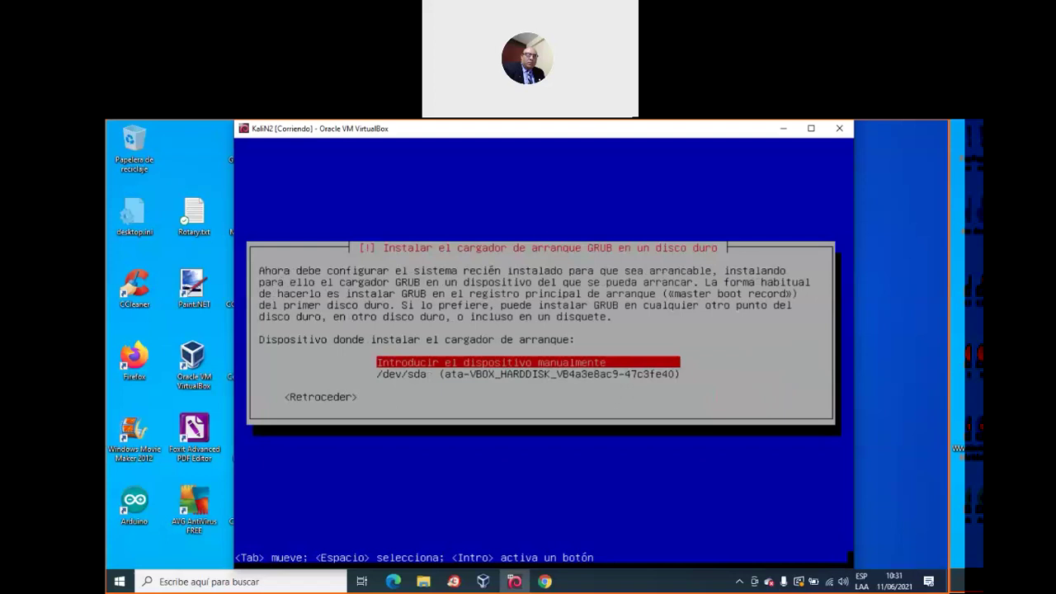
key(Down)
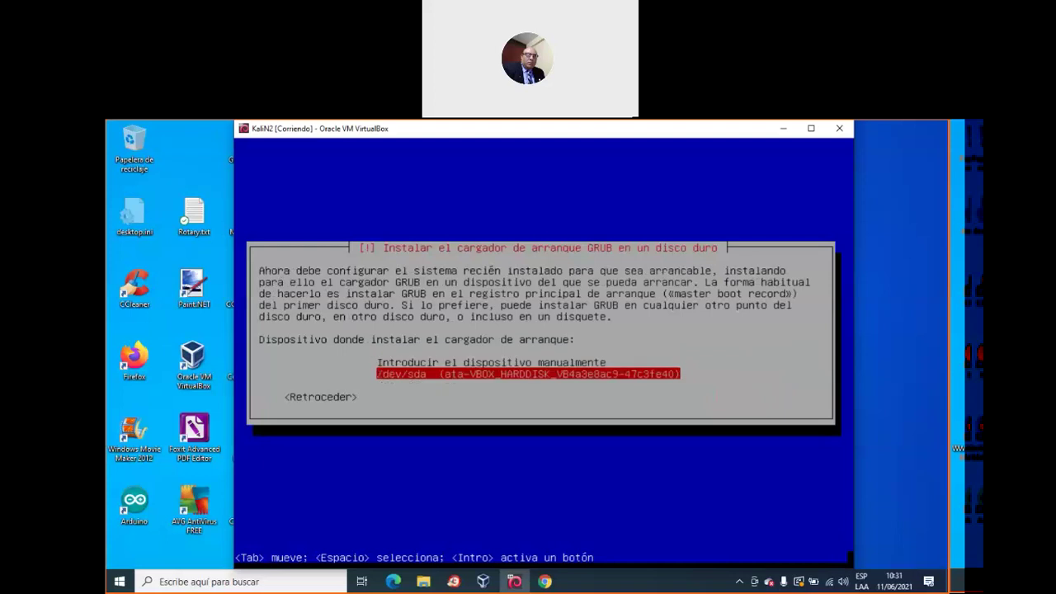
key(Return)
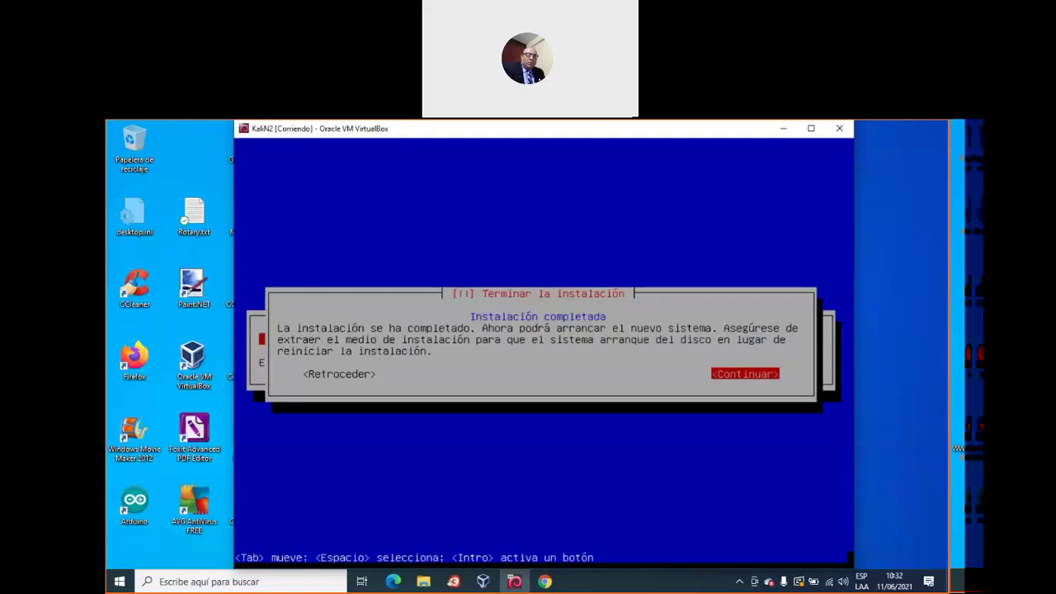
Continue past the Instalación completada notice so KaliN2 reboots
key(Return)
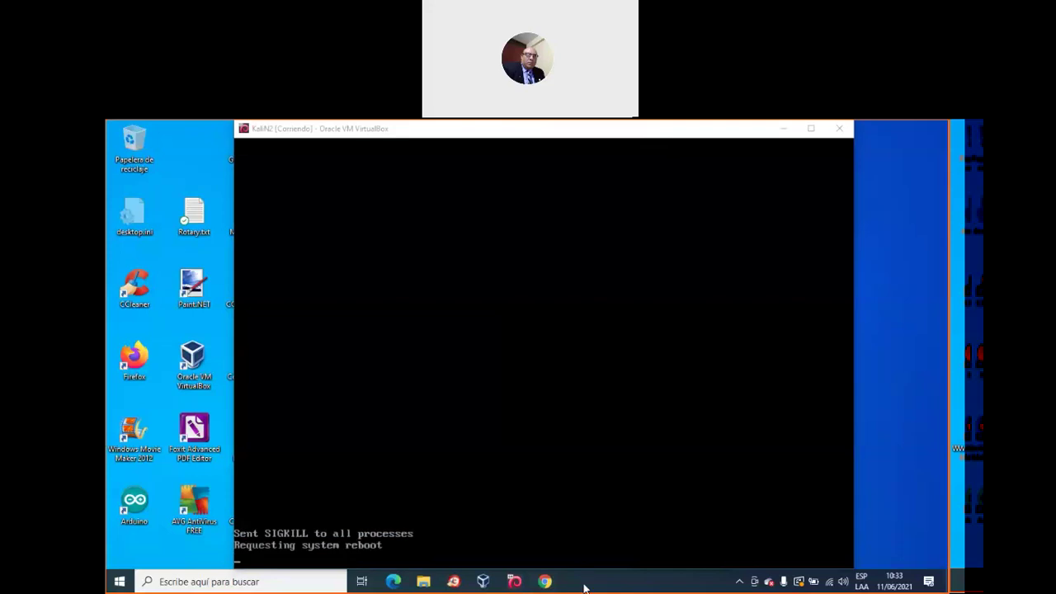
Minimize the WhatsApp Chrome window to reveal the KaliN2 virtual machine
click(545, 581)
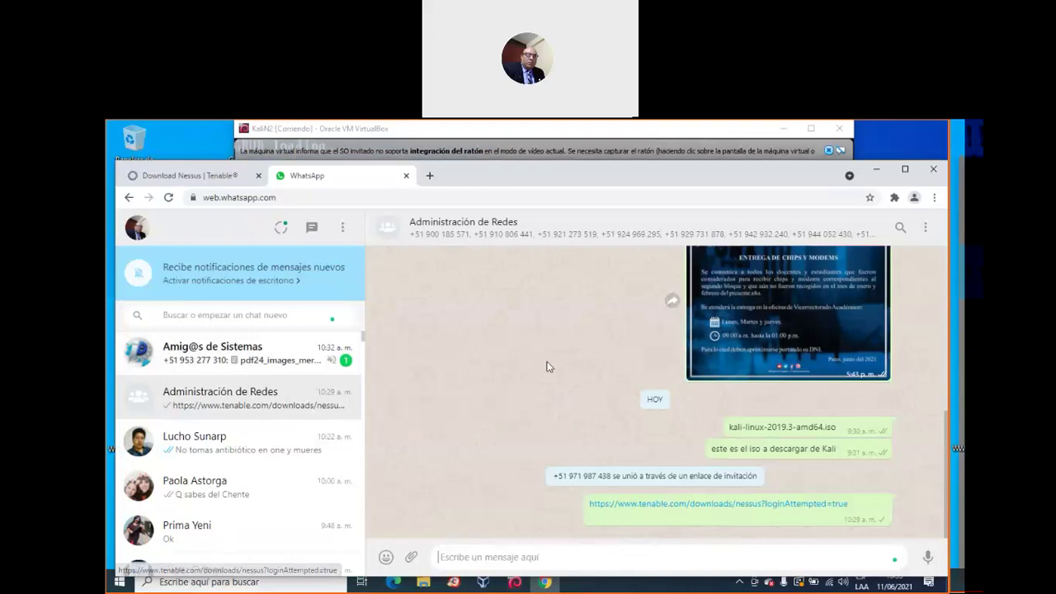
click(876, 169)
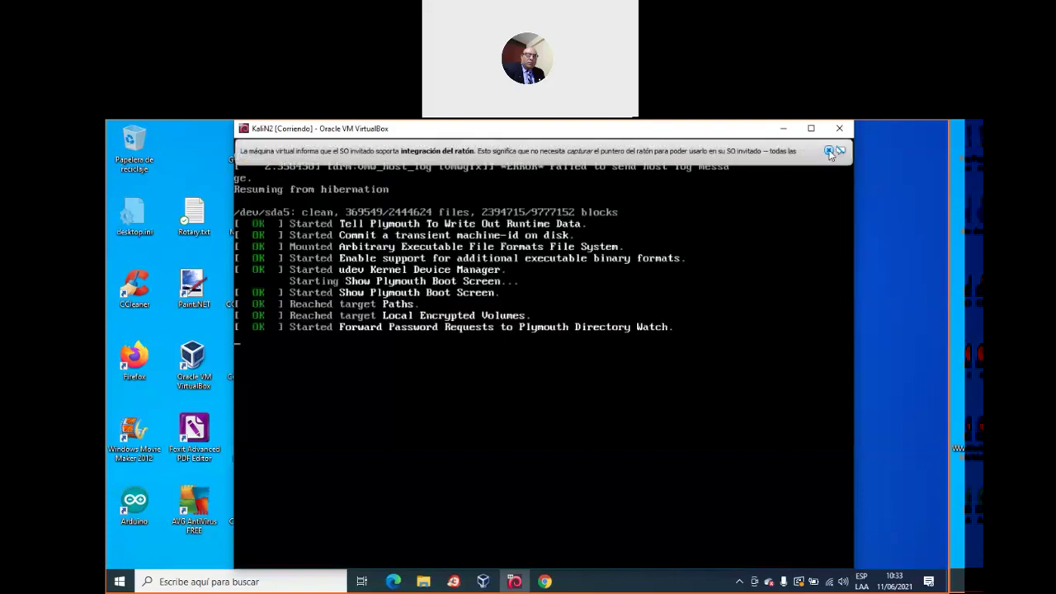
Close the mouse-integration notification bar while KaliN2 boots
click(829, 152)
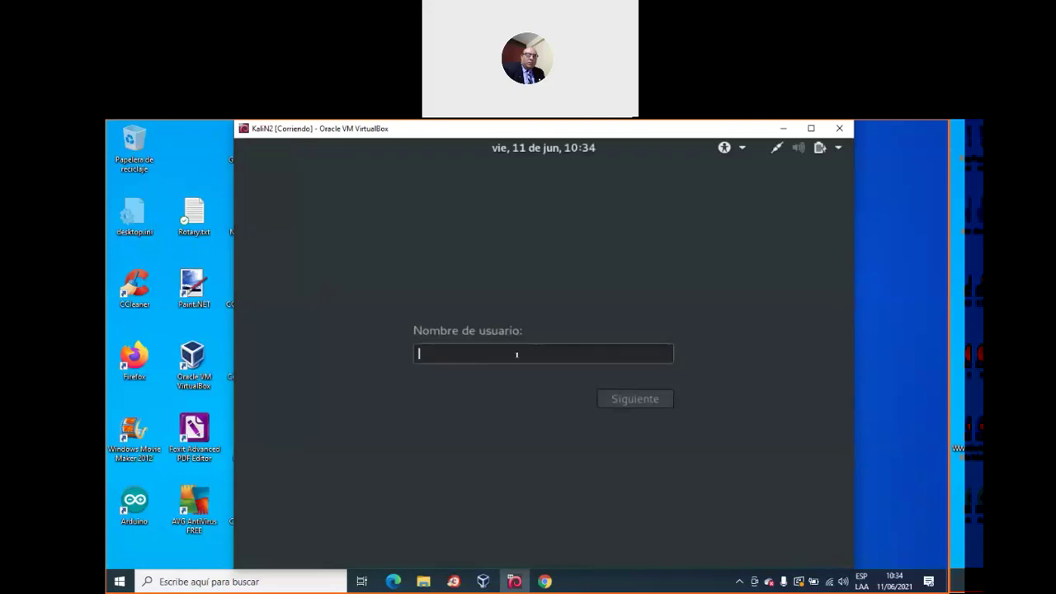
Log in to Kali as root with the account password, widen the VM window and launch Terminal
text(root)
key(Return)
text(t*******)
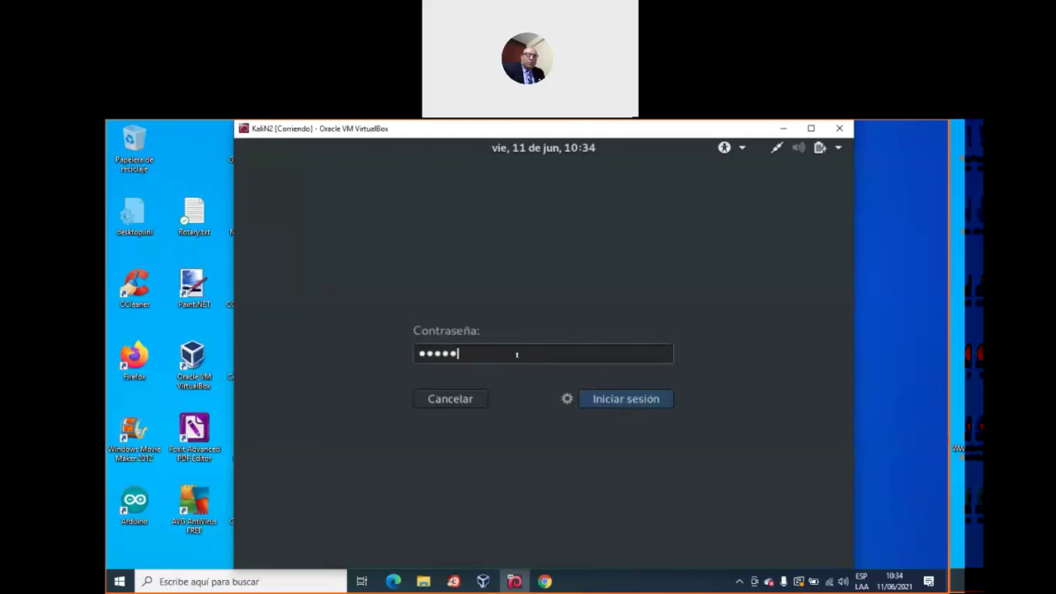
key(Return)
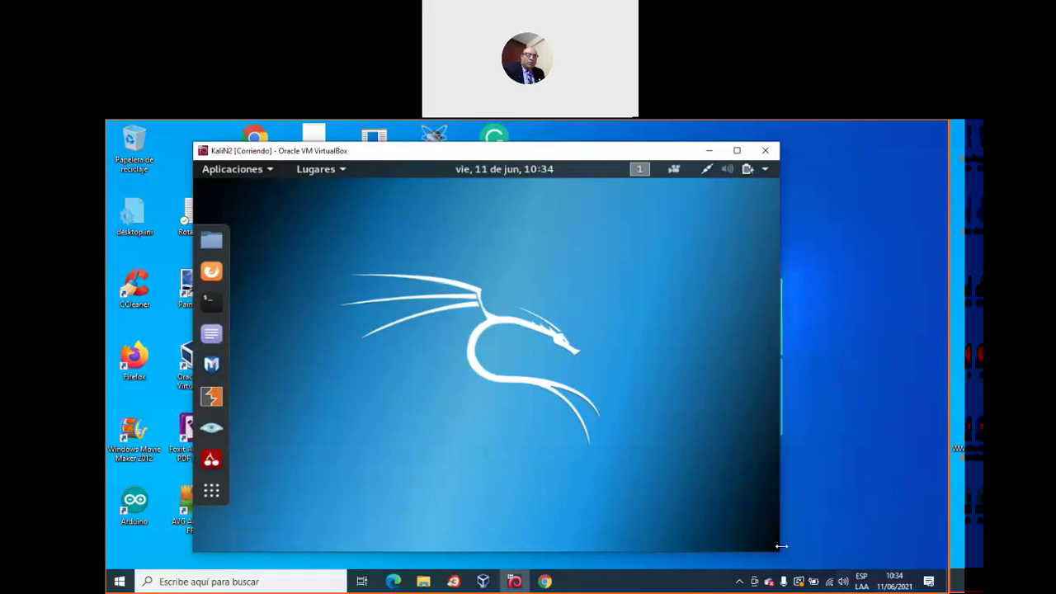
drag(858, 539, 897, 548)
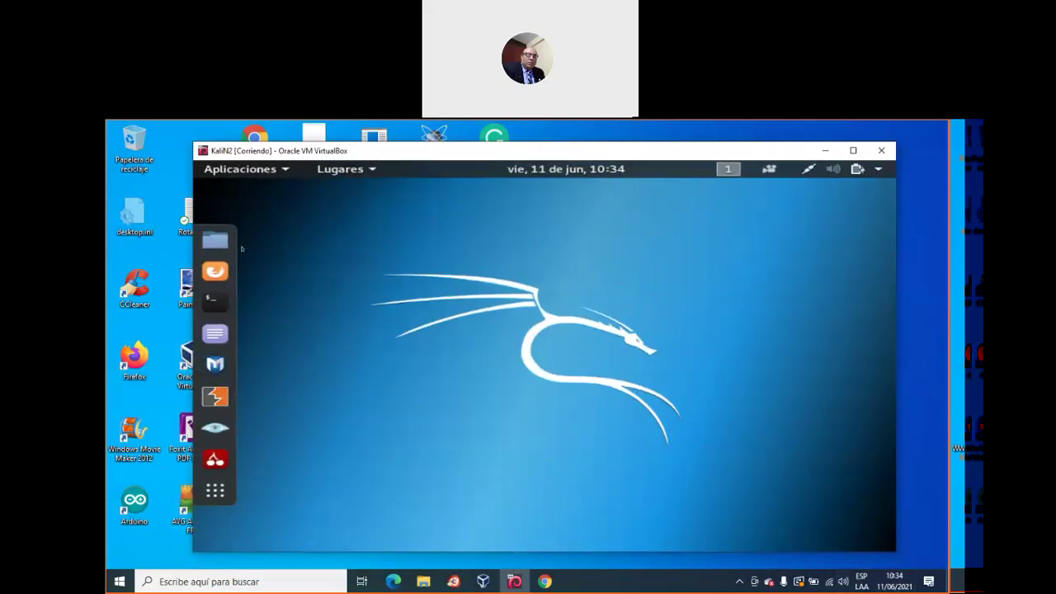
click(212, 303)
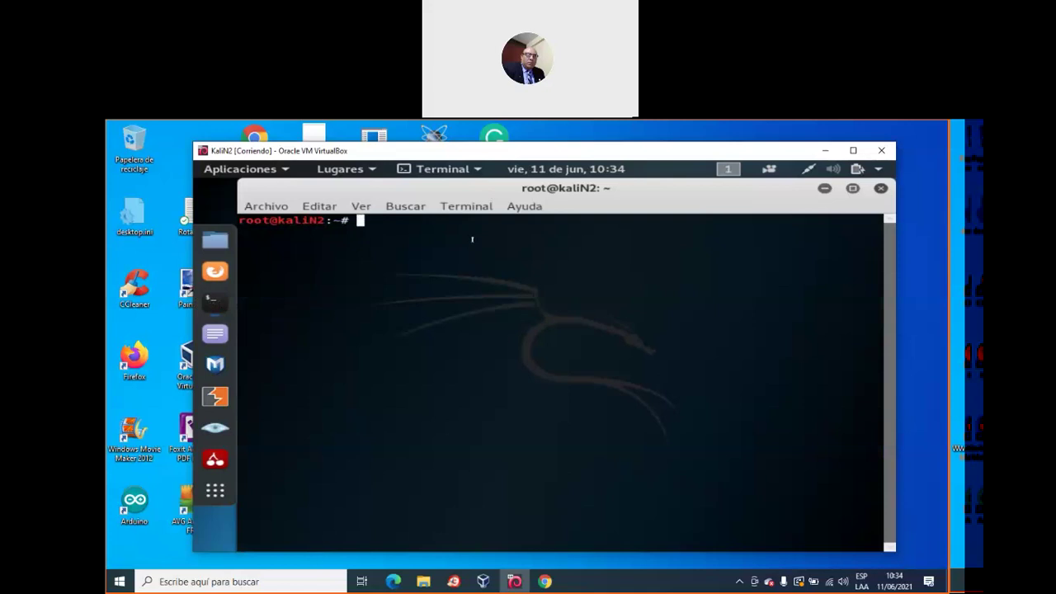
List the home folder, confirm the user is root with whoami, and change into /etc
text(ls)
key(Return)
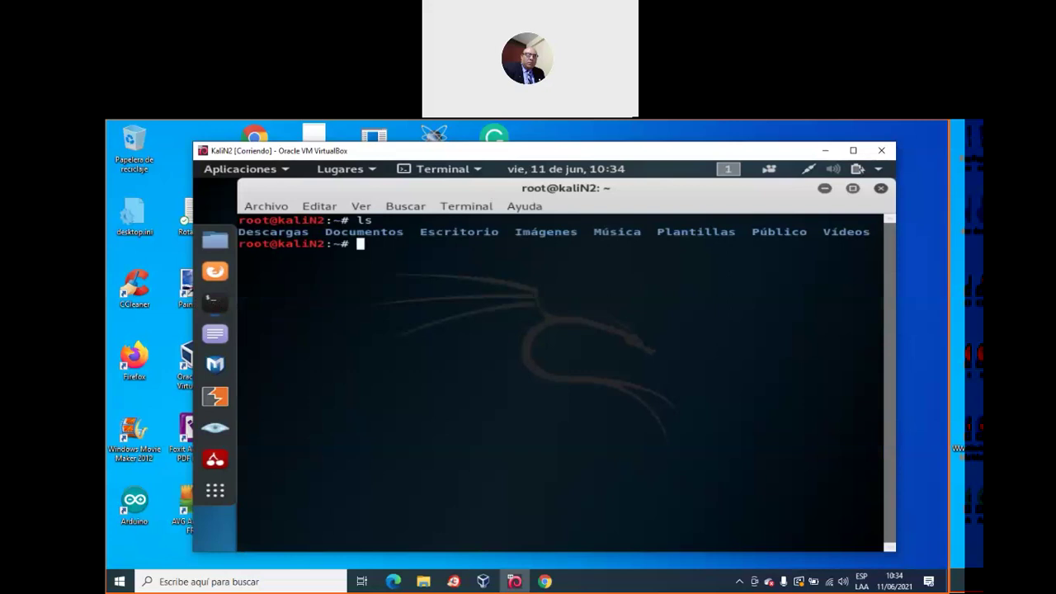
text(whoami)
key(Return)
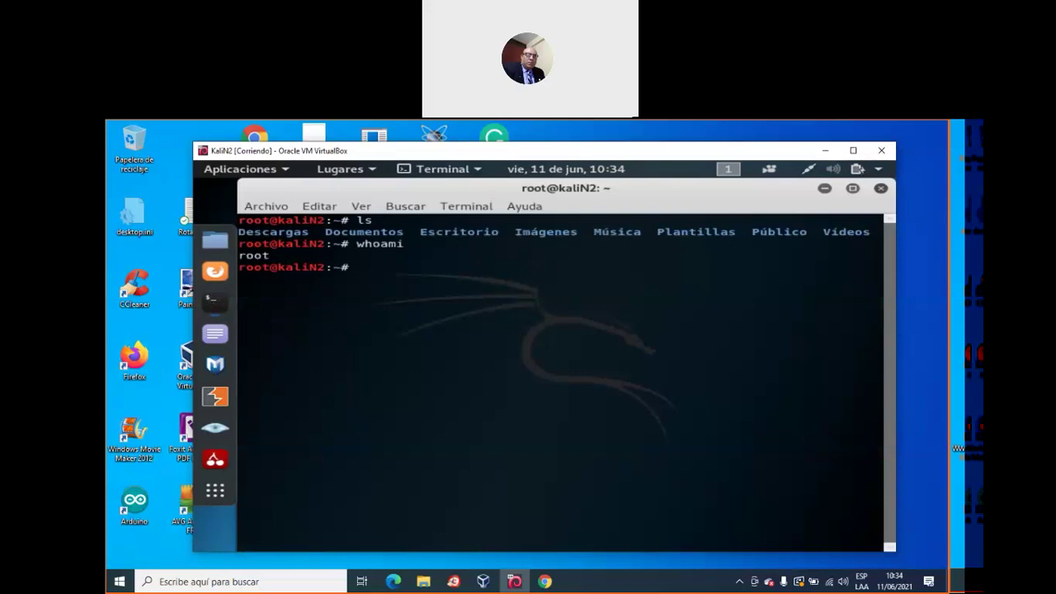
text(cd /etc)
key(Return)
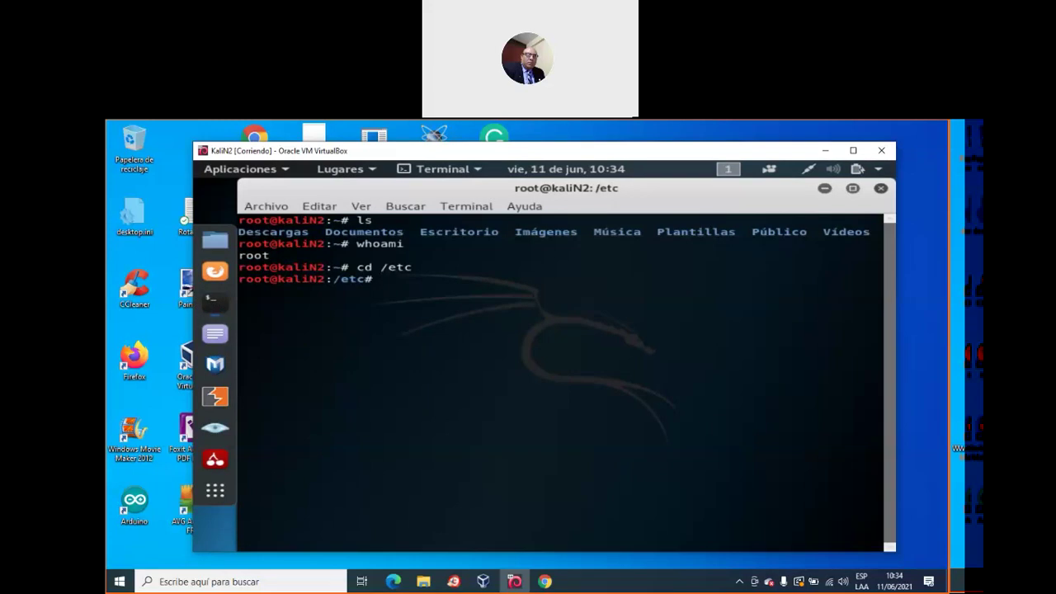
Print the contents of /etc/inittab with cat
text(cat inittab)
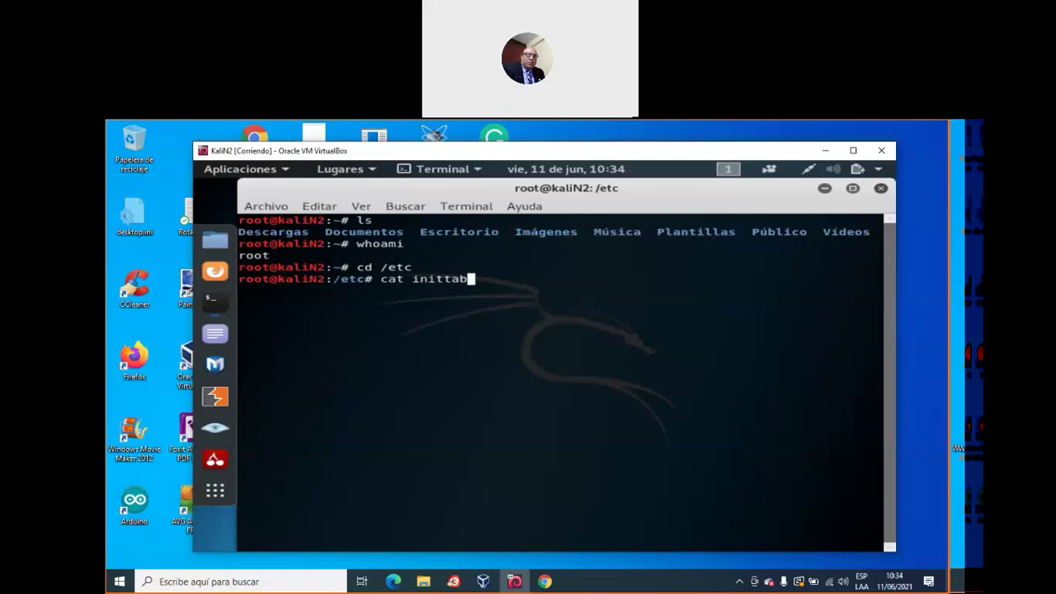
key(Return)
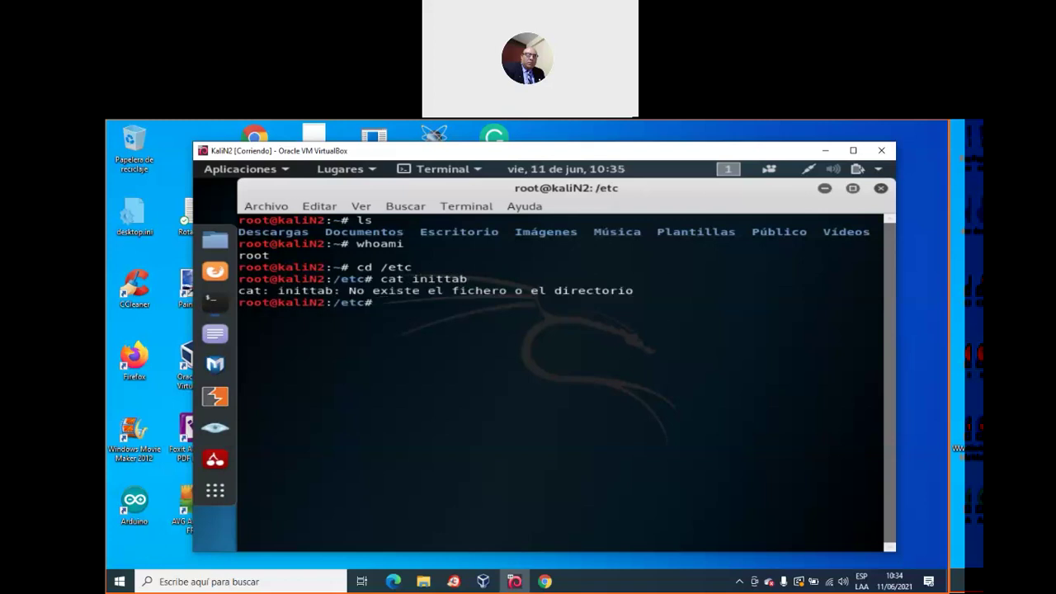
List the /etc entries whose names begin with i using ls i*
text(ls i*)
key(Return)
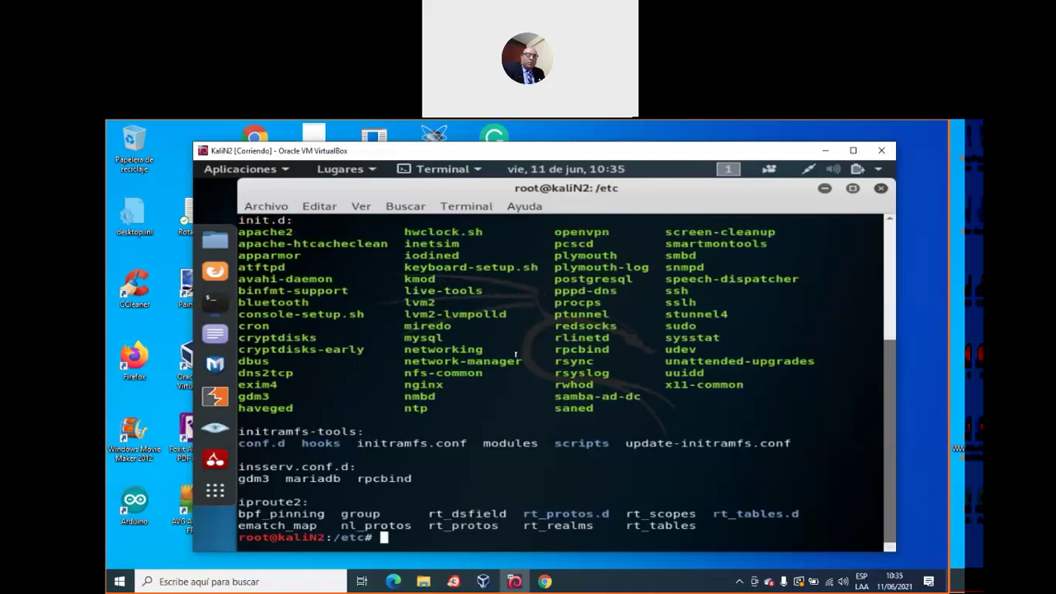
scroll(516, 355, up, 3)
scroll(516, 354, up, 2)
scroll(515, 354, down, 1)
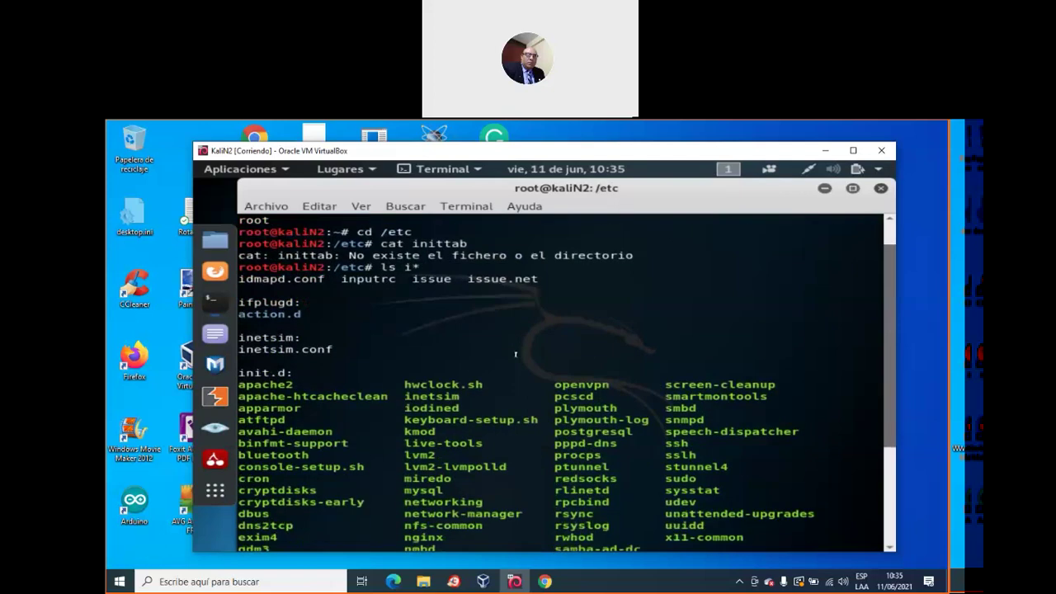
scroll(515, 355, down, 1)
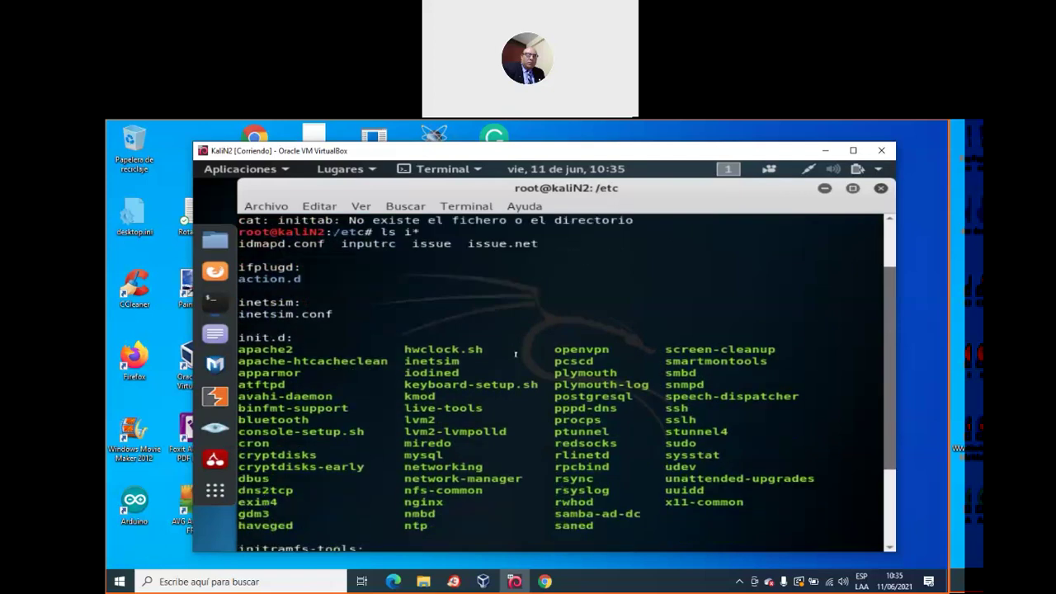
scroll(516, 354, down, 3)
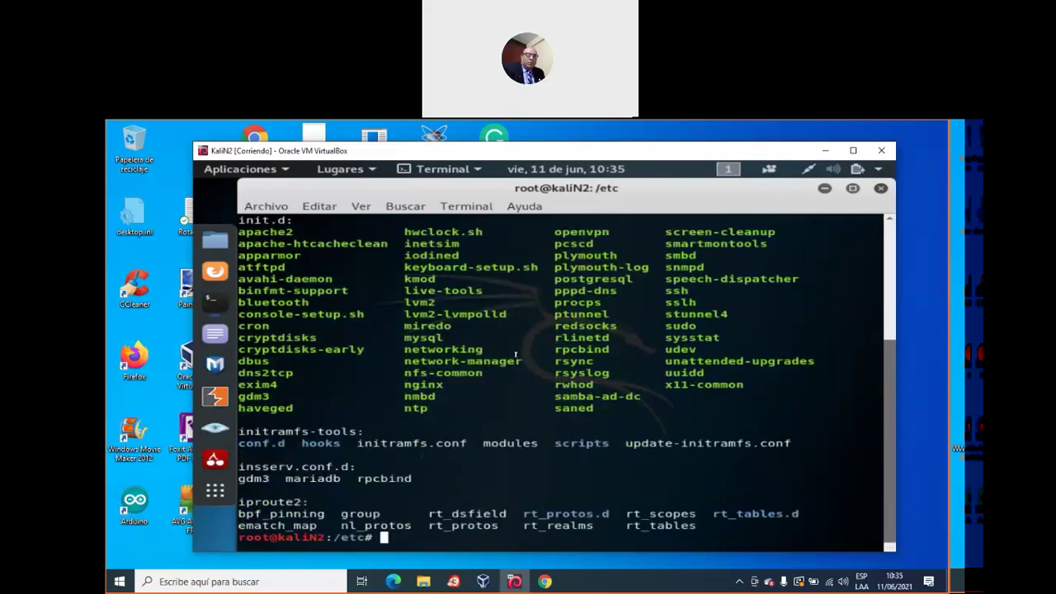
List only the i-entries containing a dot with ls i*.*
text(ls i*.*)
key(Return)
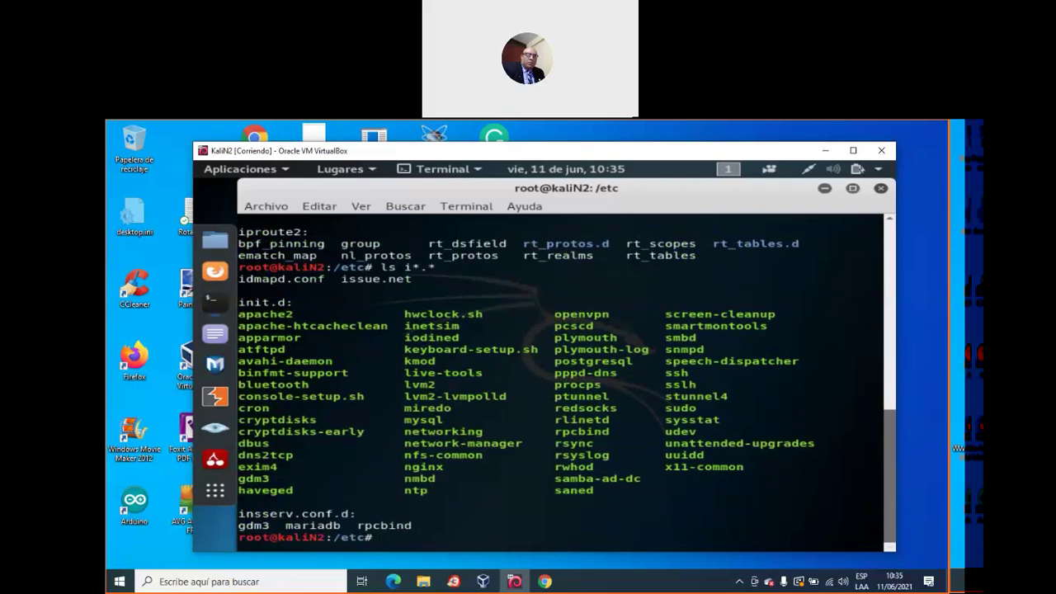
Run cat on init.d, then list everything in /etc with ls
text(cat init.f)
key(BackSpace)
text(d)
key(Return)
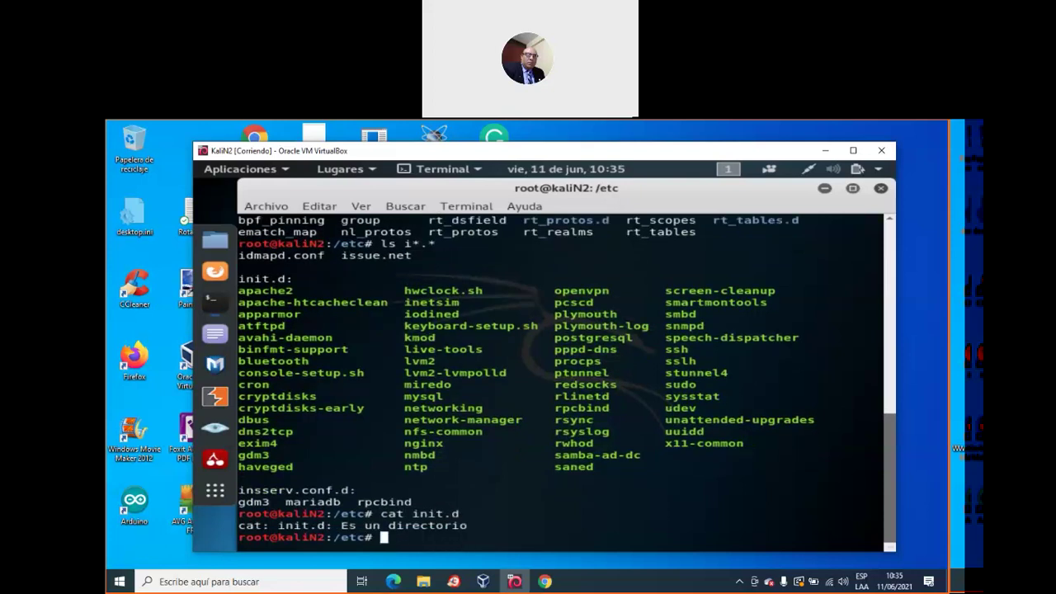
text(ls)
key(Return)
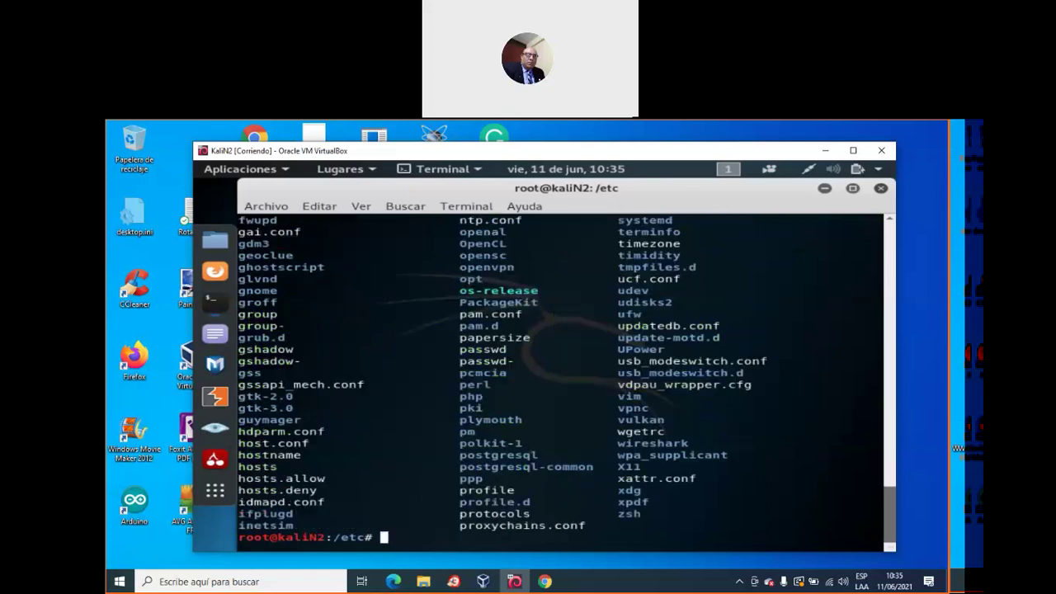
scroll(487, 326, up, 4)
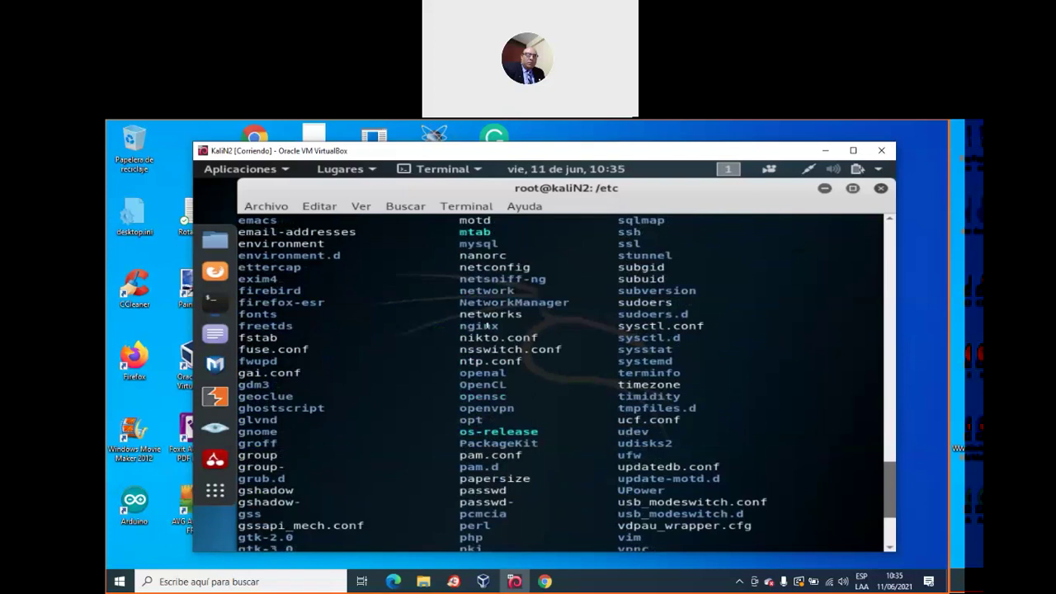
scroll(487, 326, up, 1)
scroll(486, 326, up, 2)
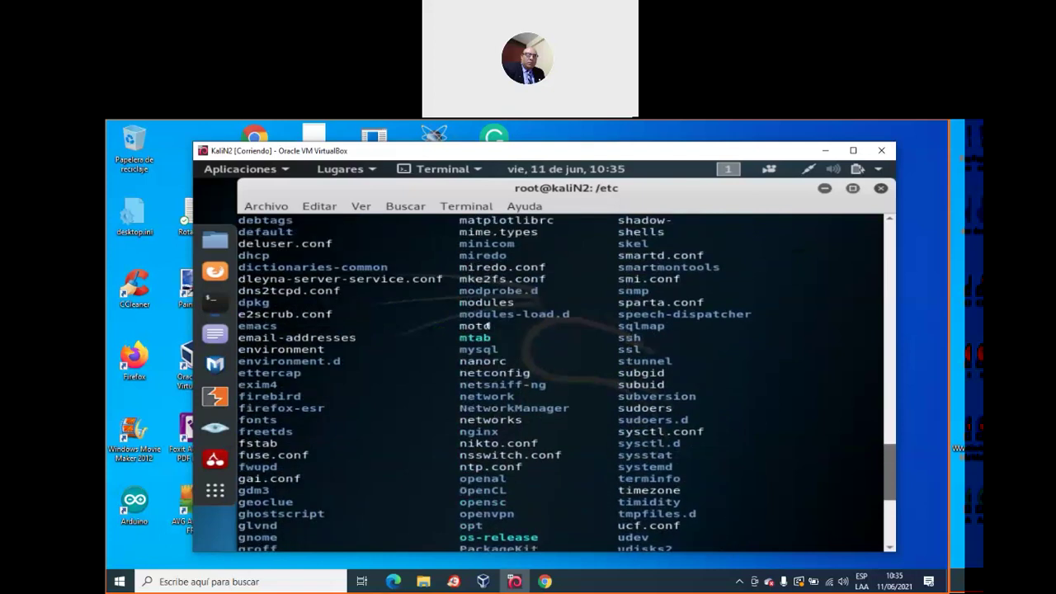
scroll(489, 326, up, 4)
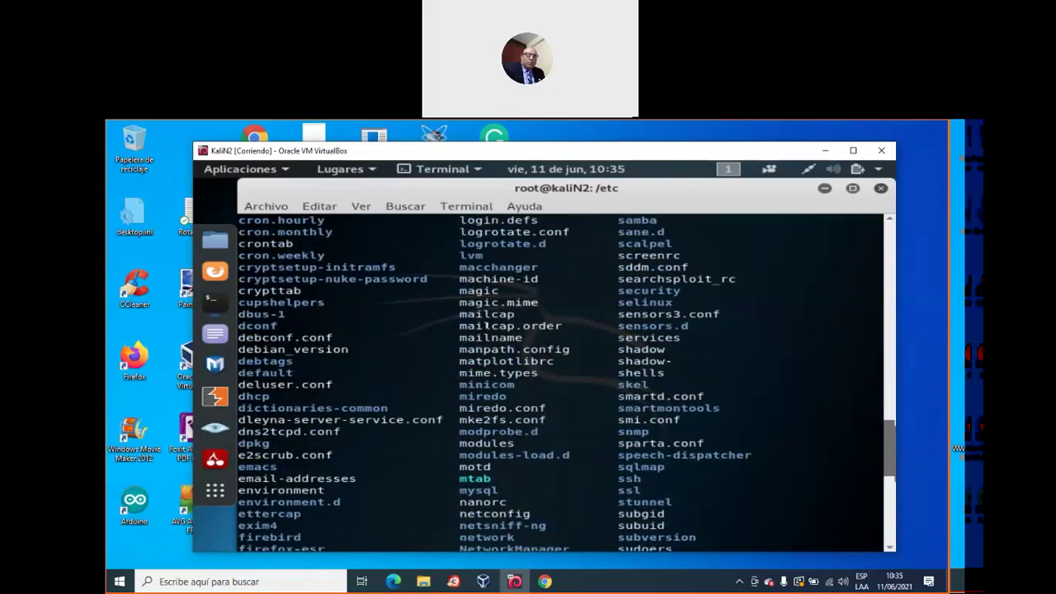
scroll(489, 326, up, 3)
scroll(375, 336, down, 6)
scroll(375, 335, down, 8)
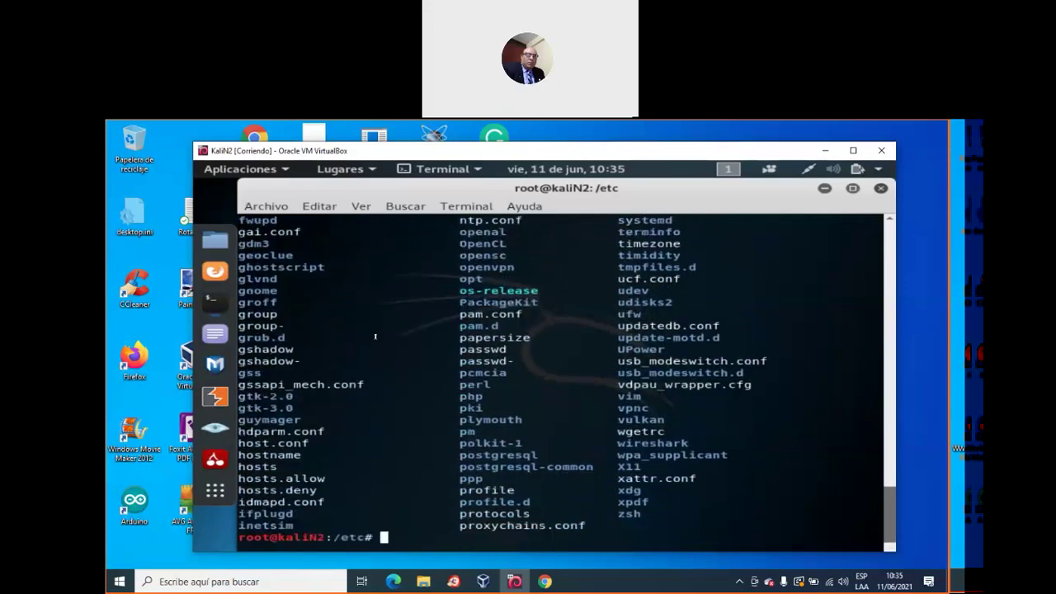
scroll(480, 370, up, 19)
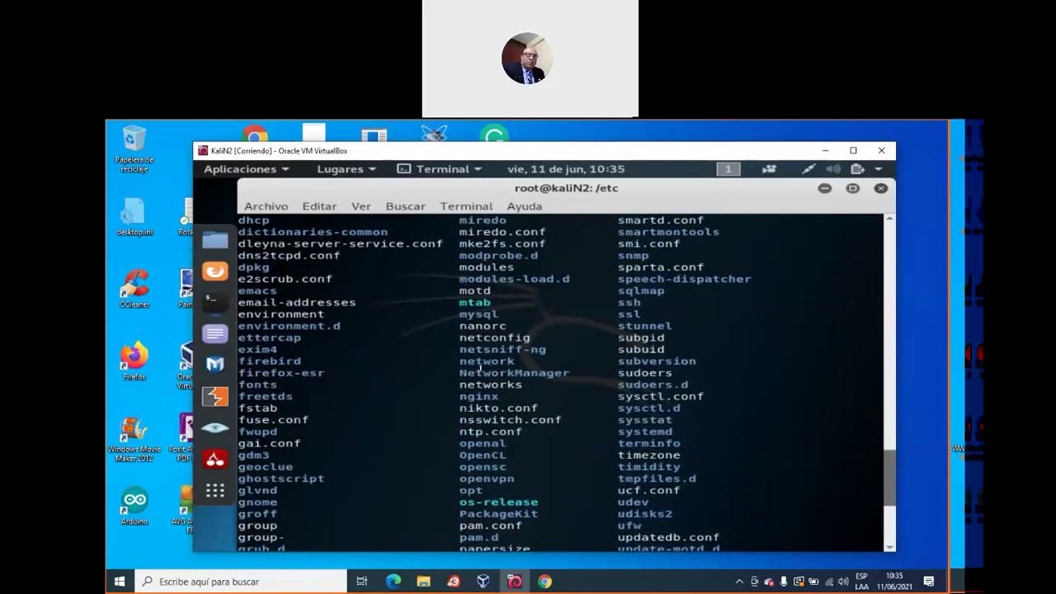
scroll(480, 369, up, 4)
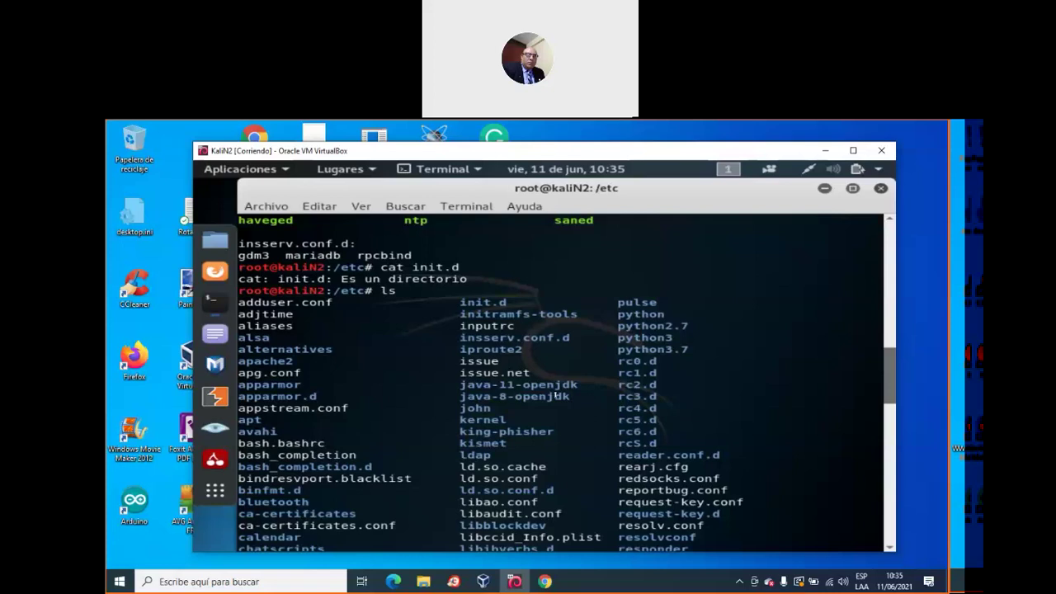
scroll(558, 396, down, 1)
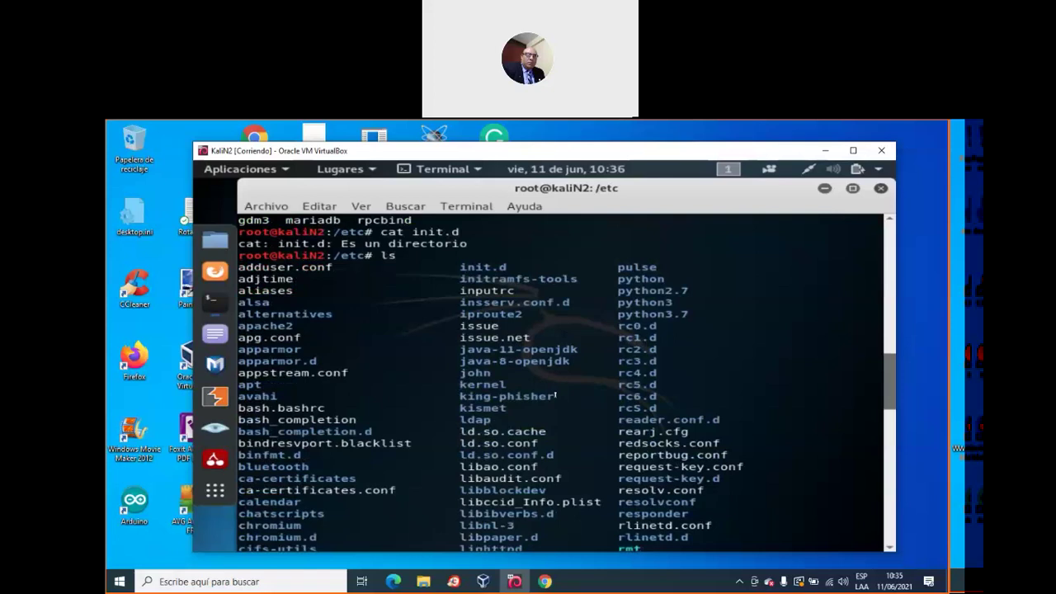
scroll(555, 396, down, 3)
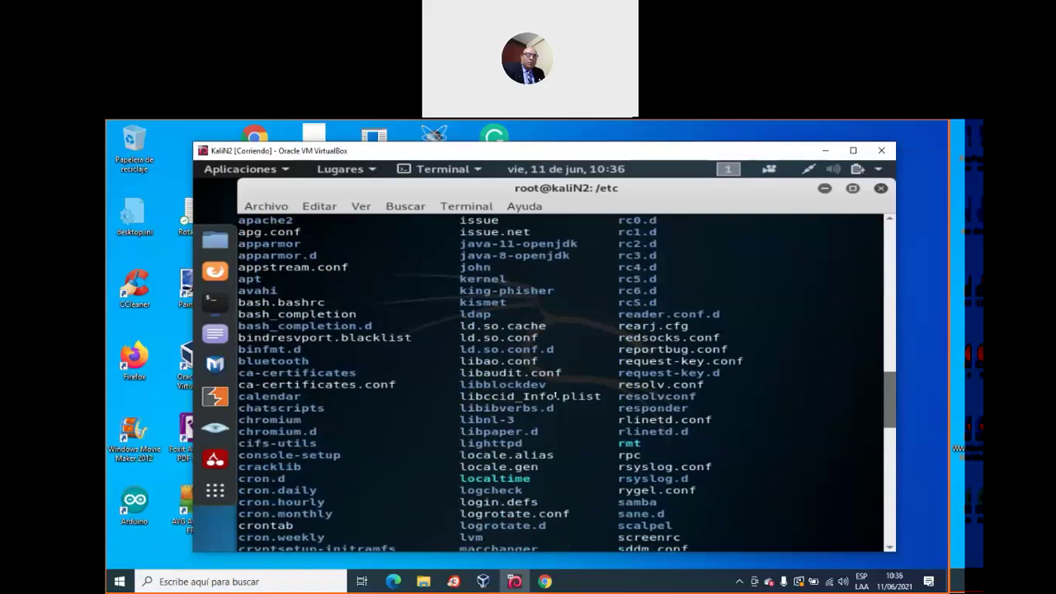